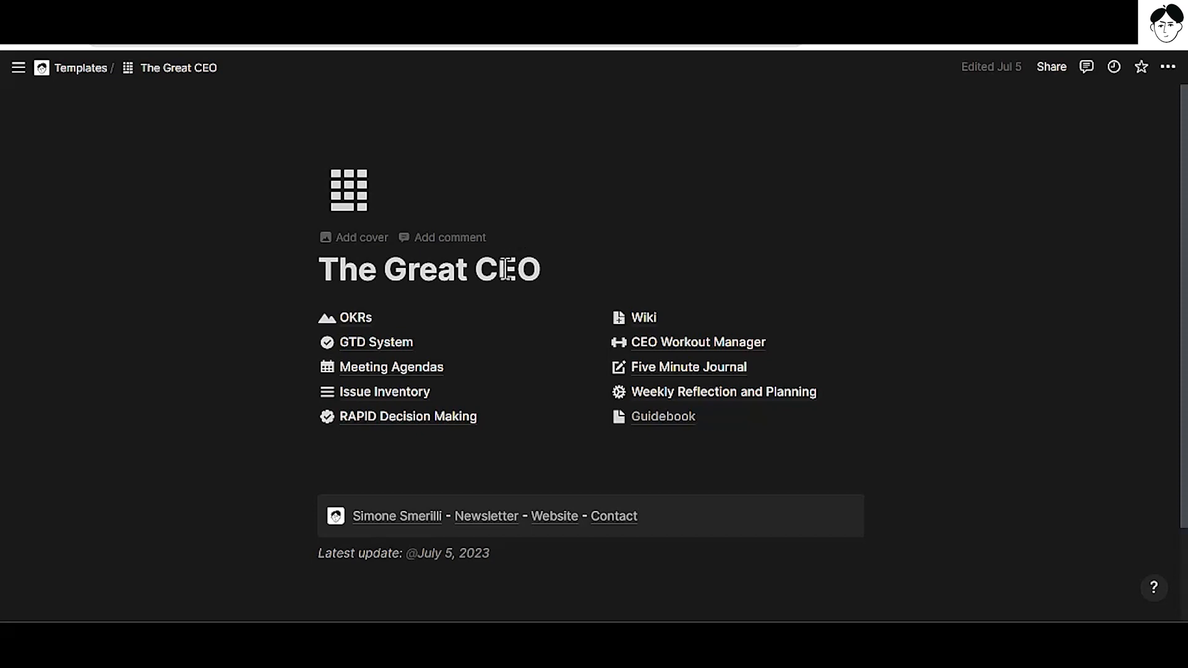
left_click(432, 353)
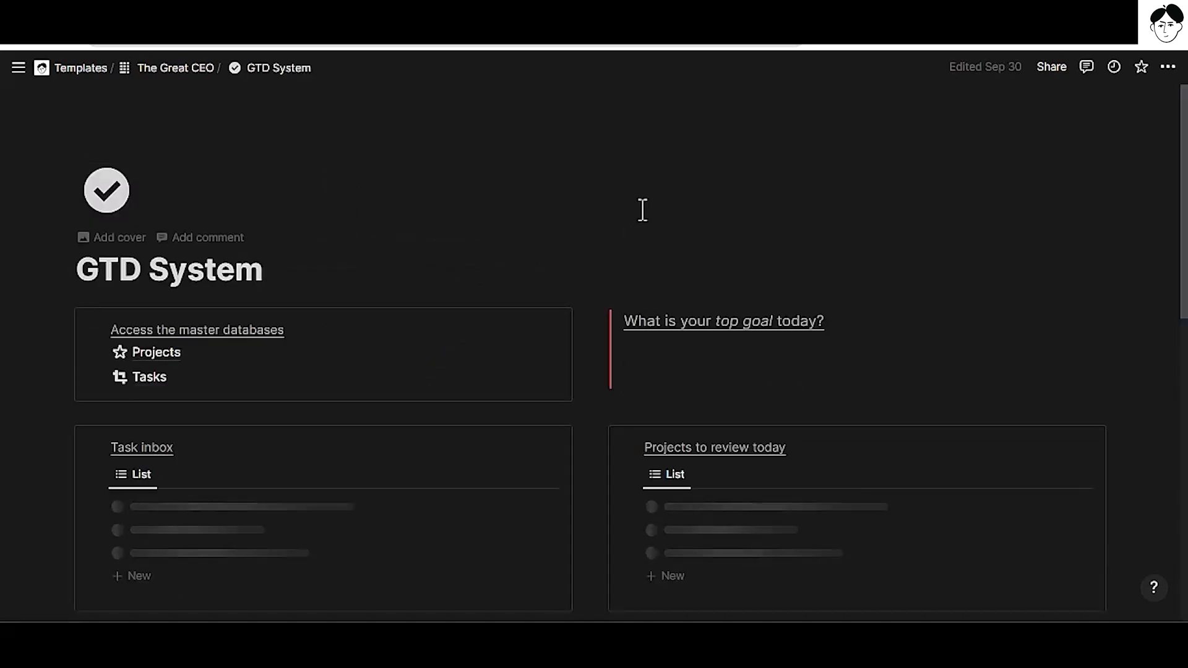
scroll(642, 211, "down", 2)
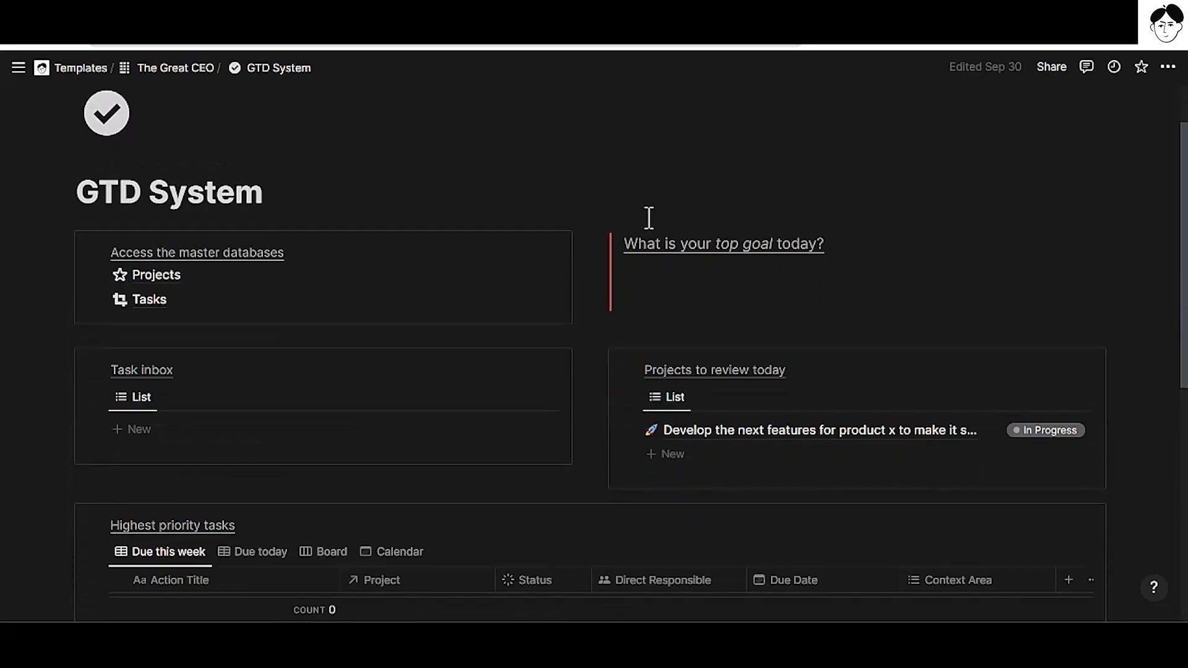
mouse_move(156, 352)
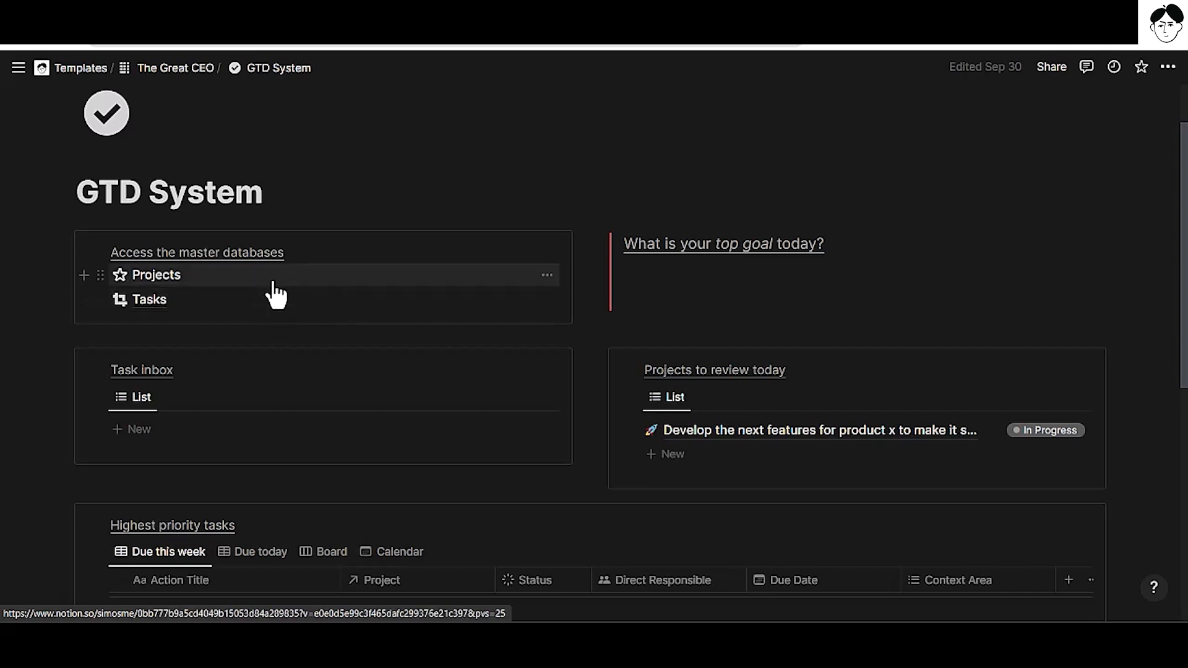
Open the 'Develop the next features for product x' project as a full page and dismiss the Add a property menu
left_click(808, 431)
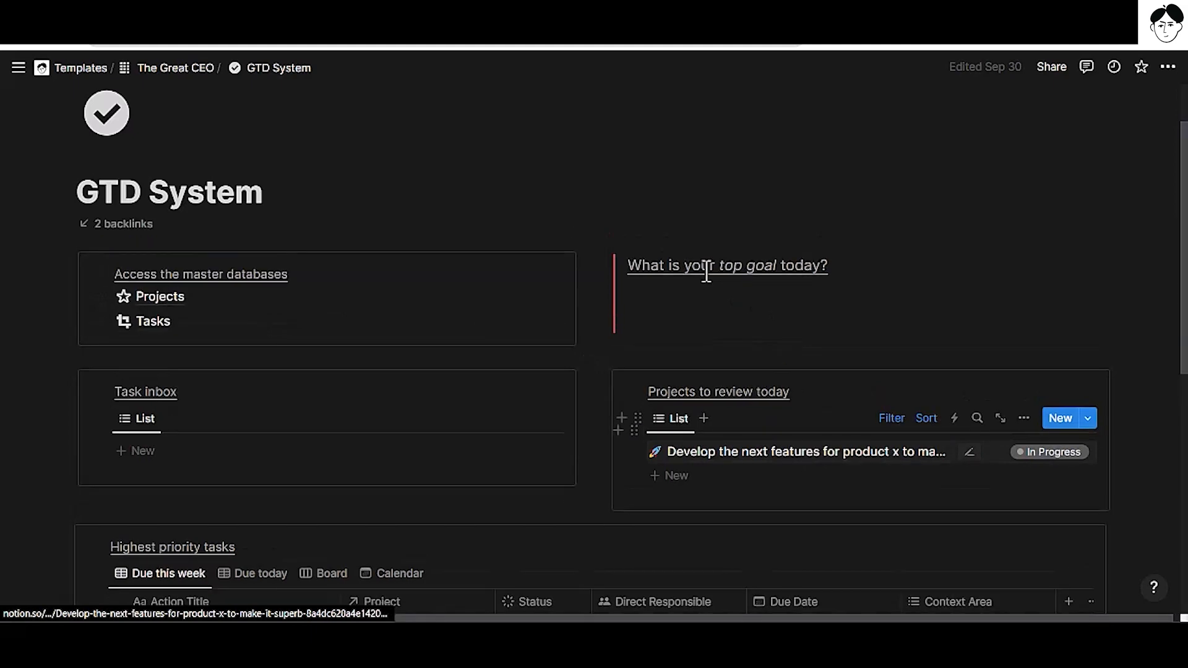
left_click(635, 68)
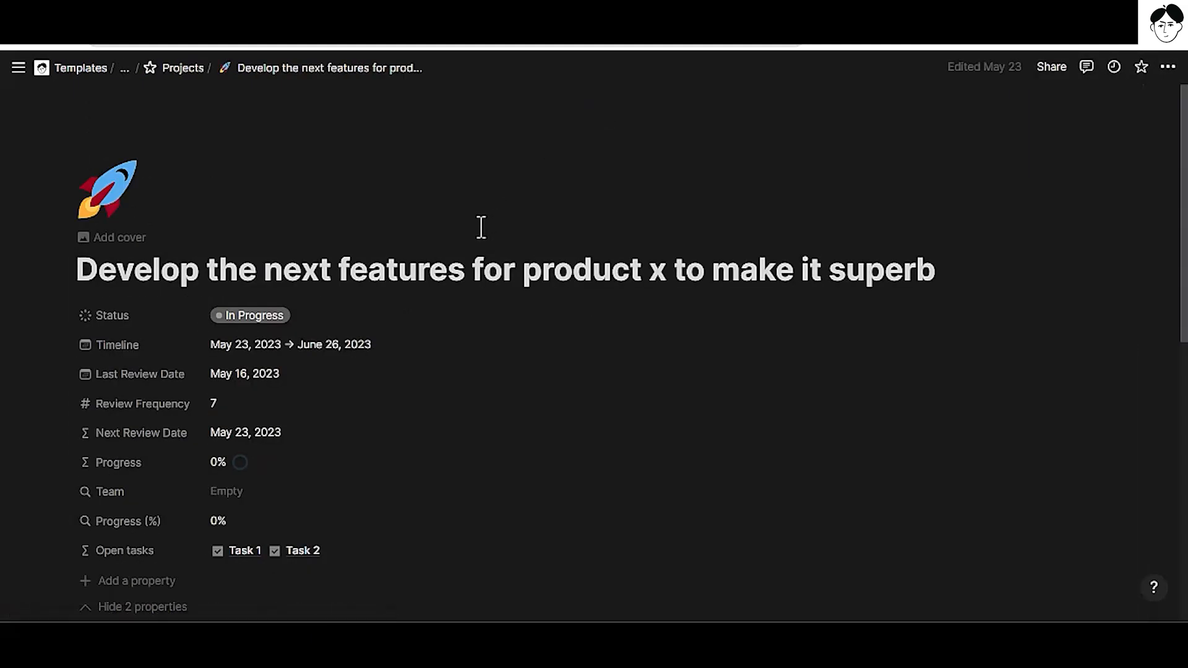
scroll(413, 306, "down", 2)
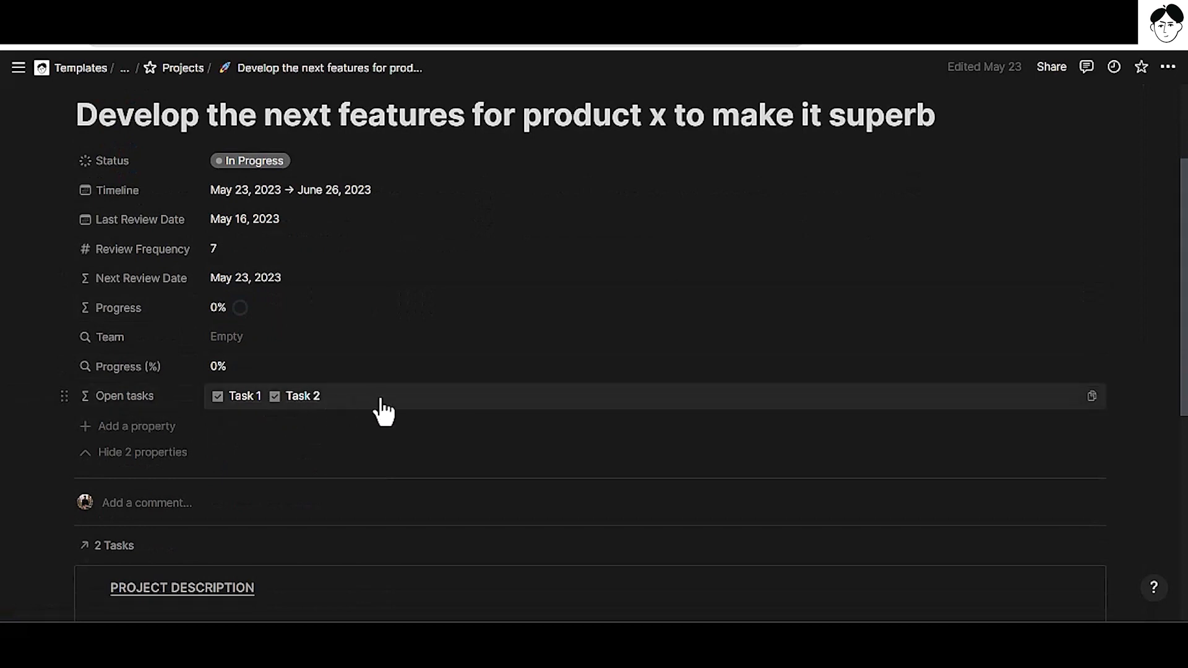
left_click(160, 438)
scroll(196, 358, "down", 5)
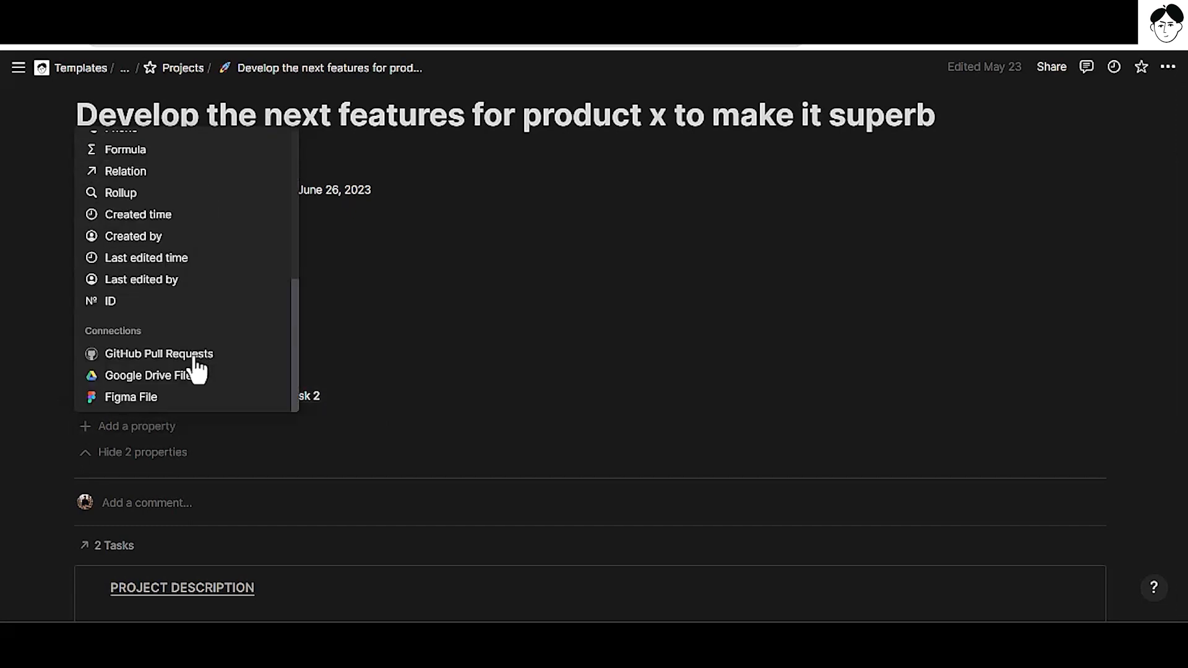
scroll(197, 370, "up", 2)
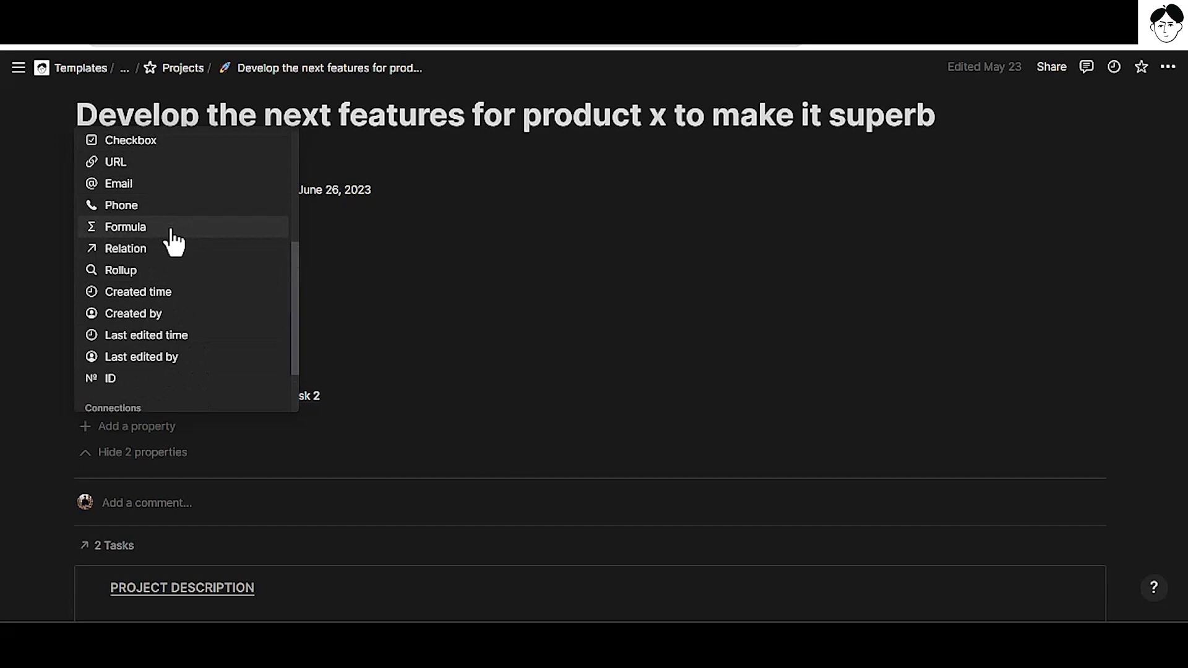
left_click(382, 418)
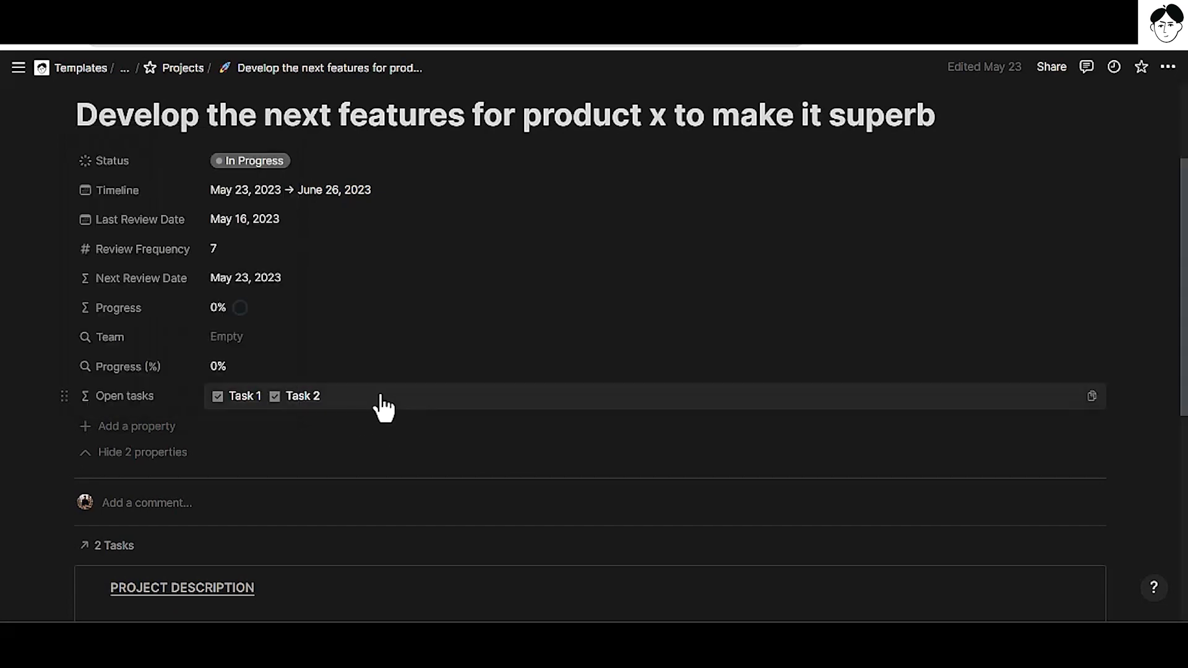
Review the Open tasks formula filter(Tasks, current.Status != "Done") in the Formula editor
left_click(377, 400)
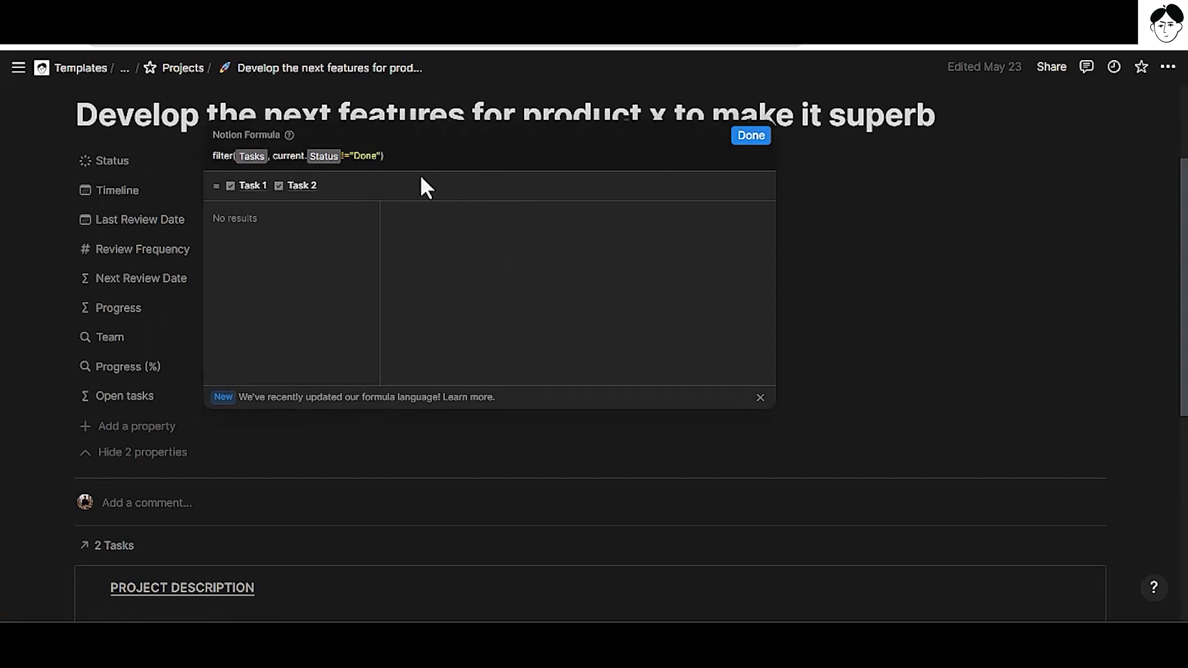
left_click_drag(213, 155, 434, 158)
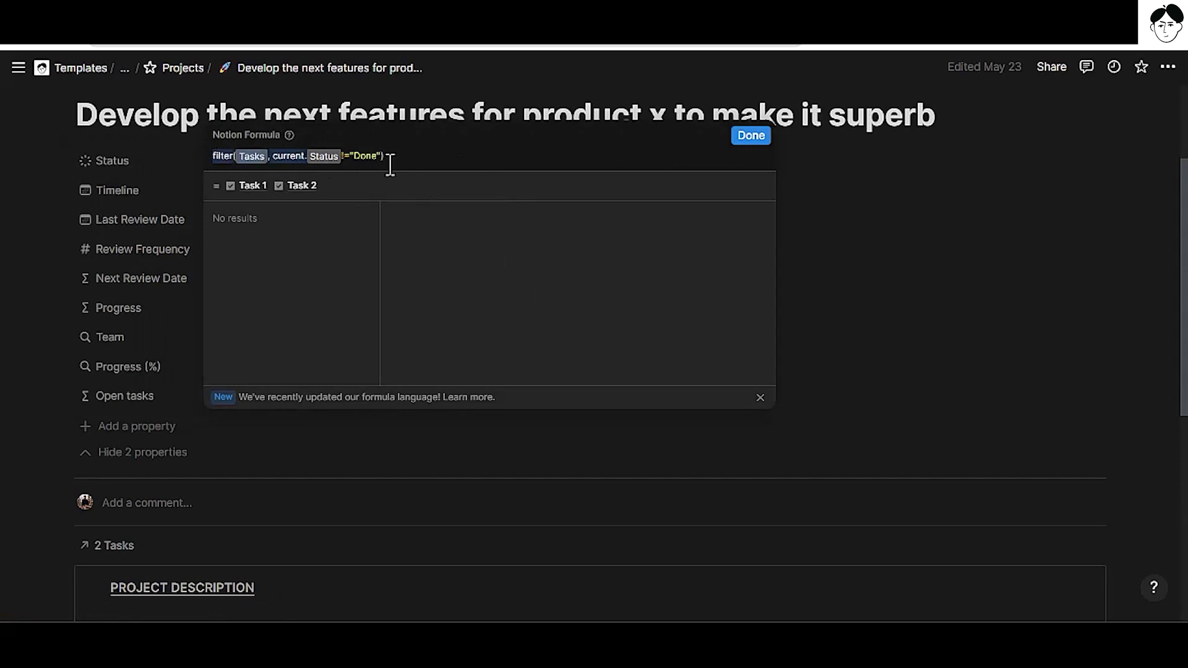
left_click(430, 158)
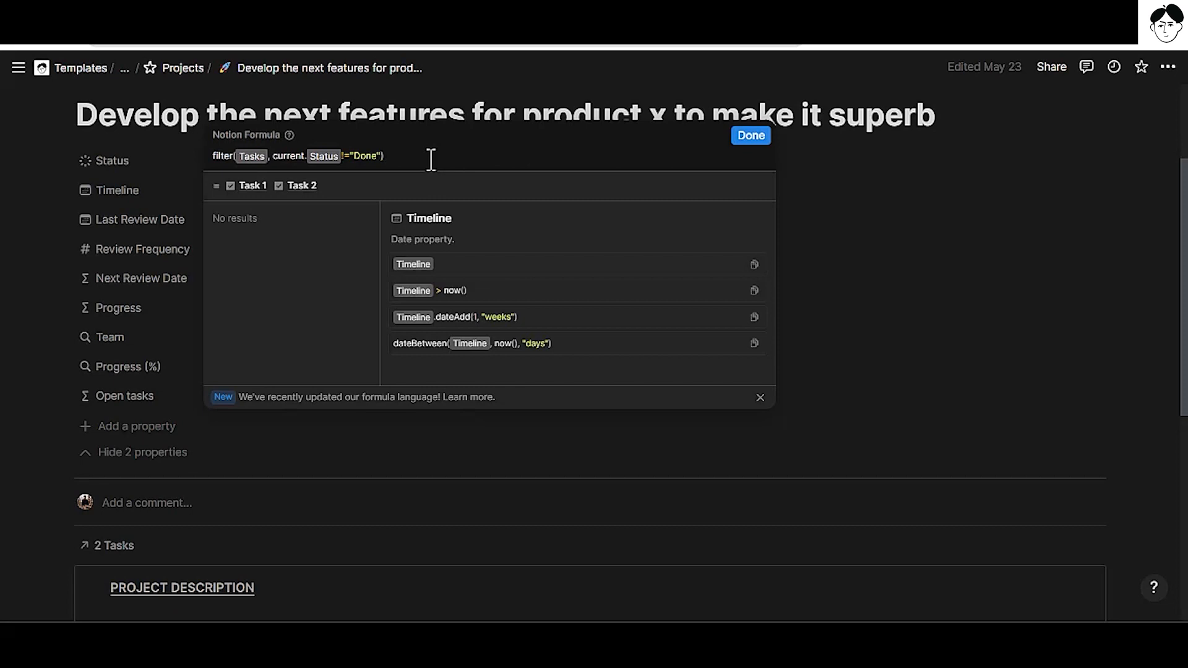
left_click(87, 260)
double_click(436, 115)
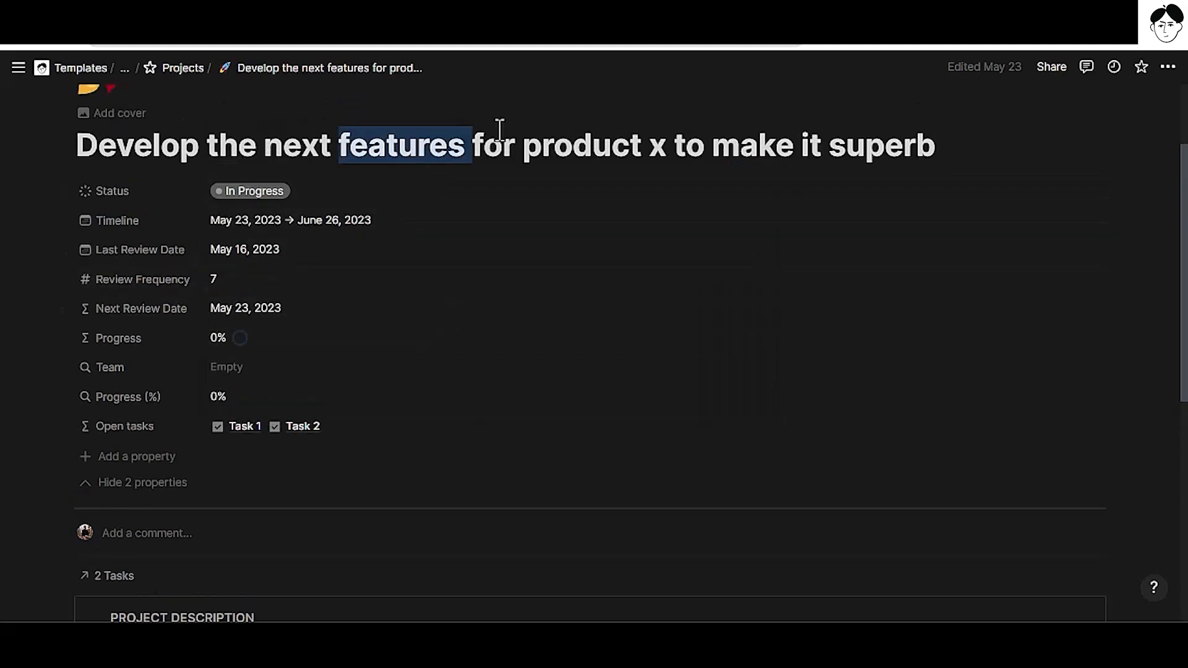
left_click_drag(500, 145, 795, 190)
left_click(830, 189)
scroll(816, 195, "down", 5)
scroll(812, 181, "down", 3)
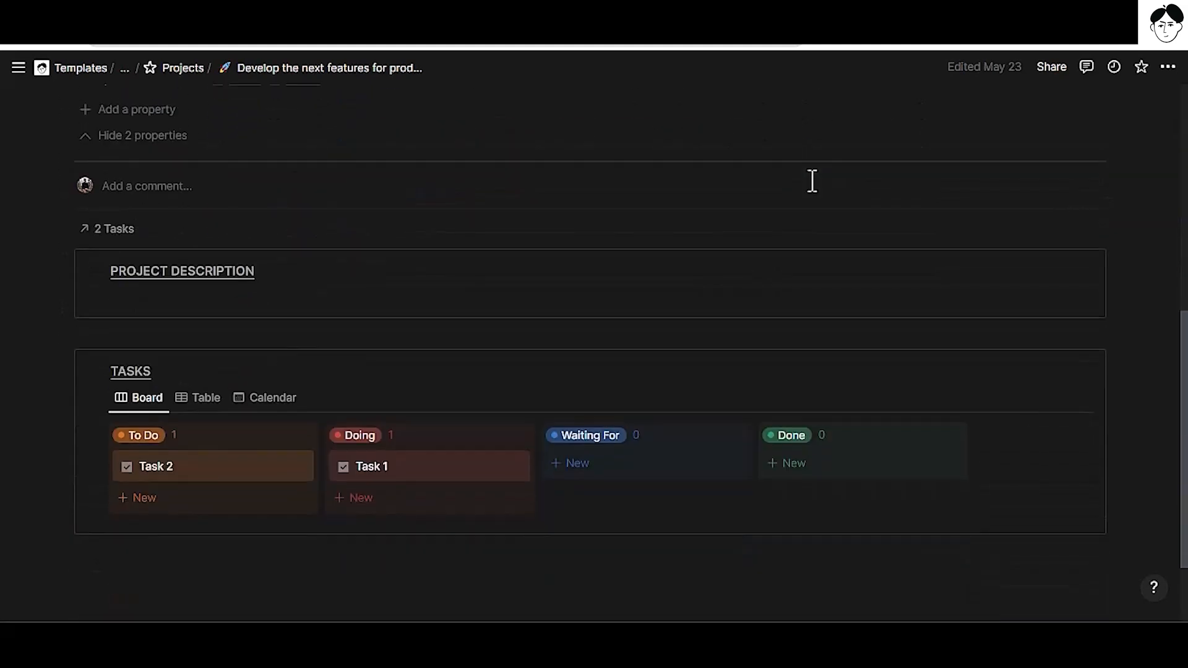
scroll(813, 181, "down", 2)
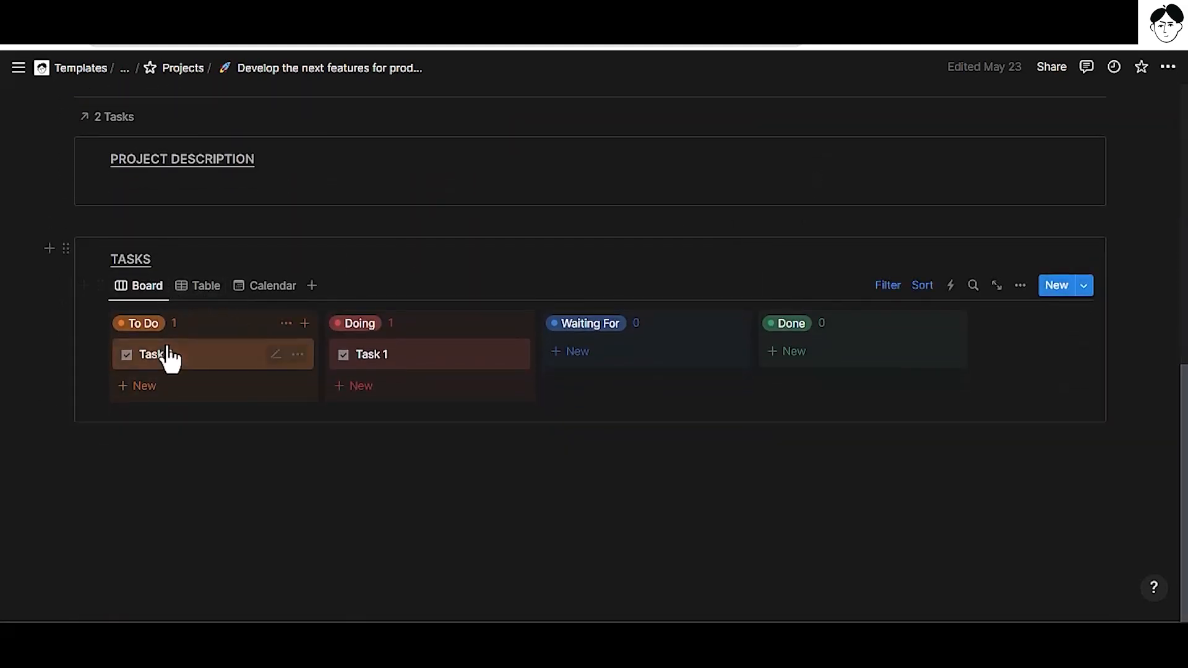
mouse_move(429, 466)
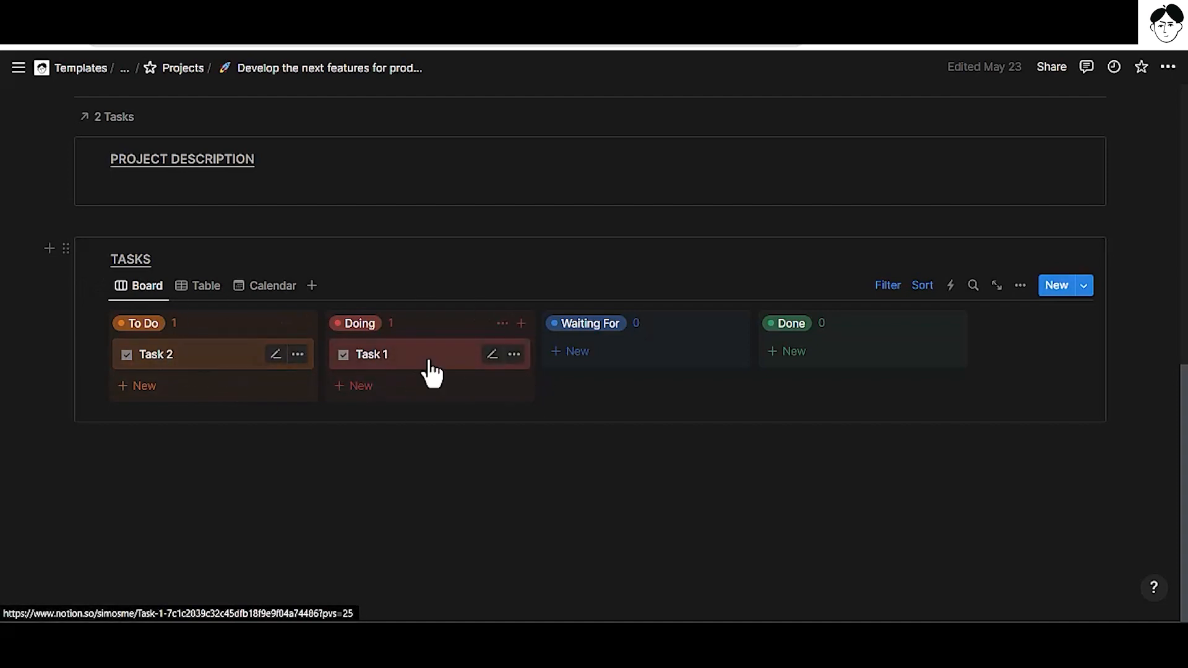
scroll(437, 378, "up", 2)
scroll(436, 378, "up", 1)
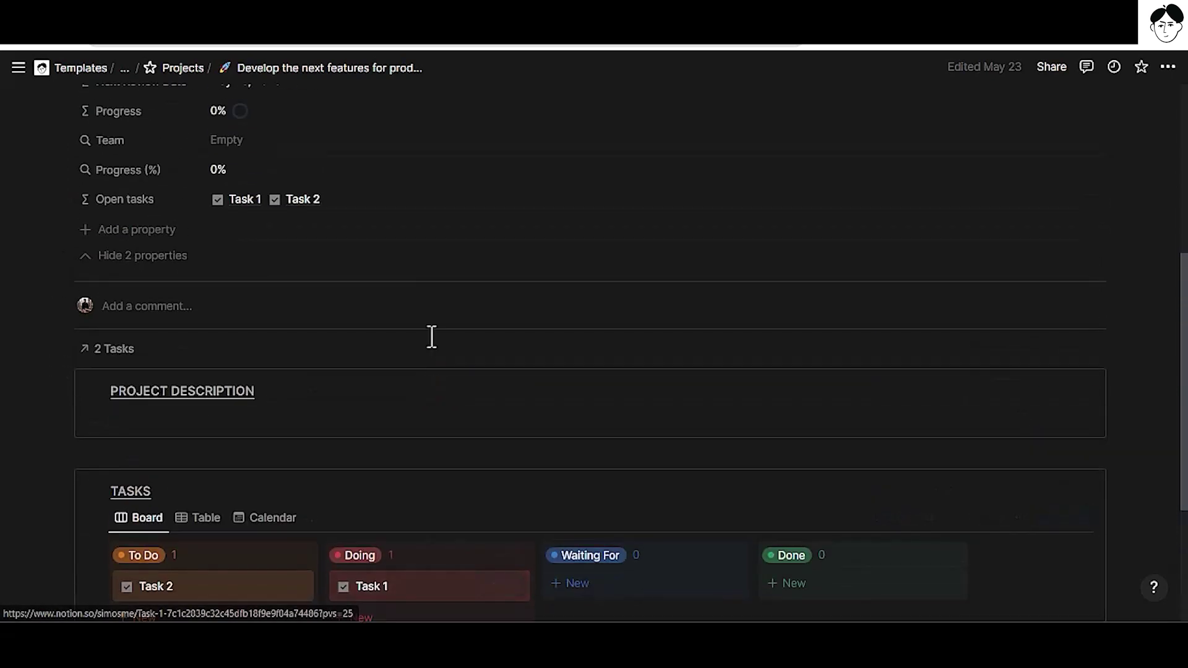
left_click(380, 198)
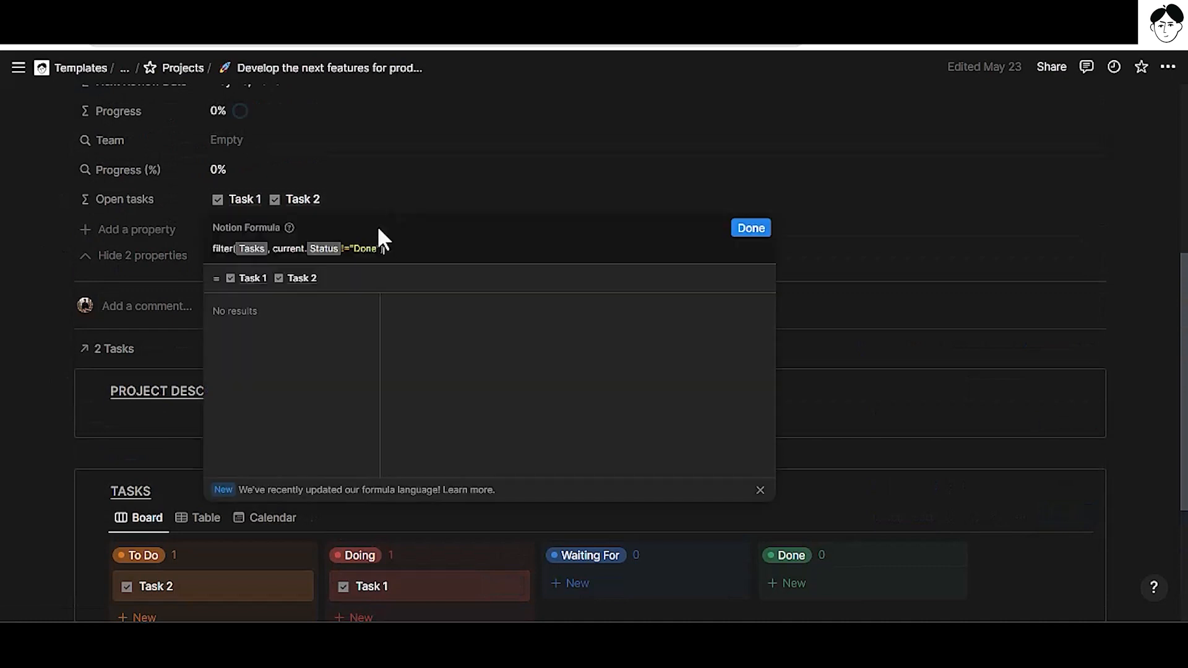
left_click(216, 248)
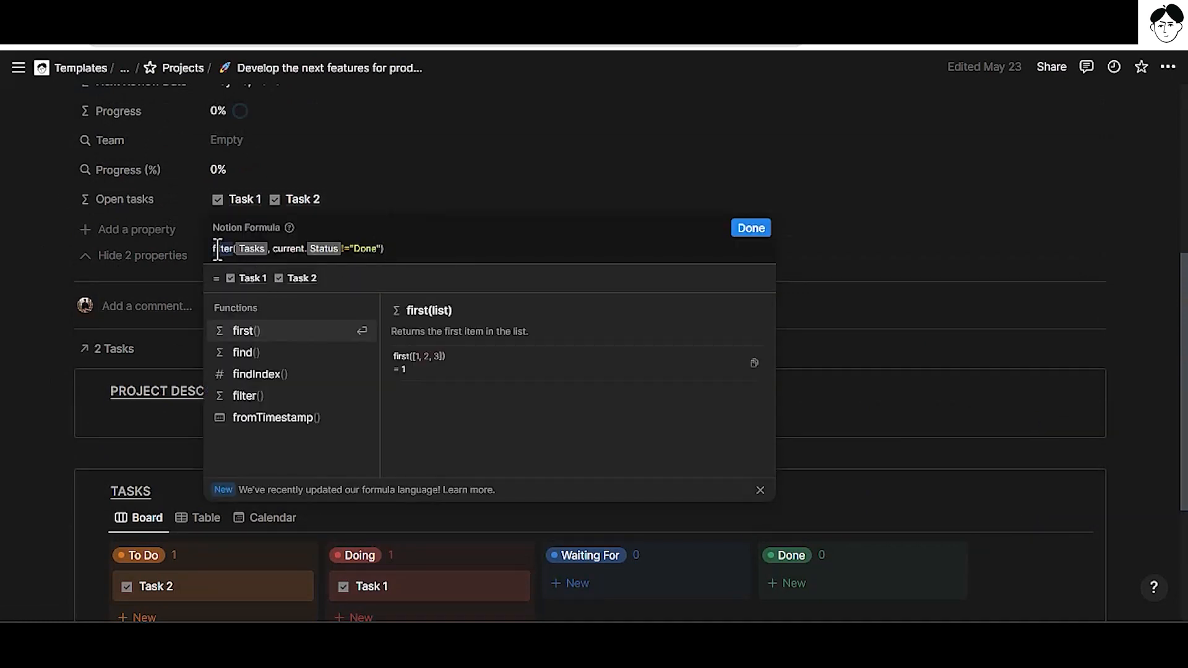
left_click(399, 248)
left_click(224, 249)
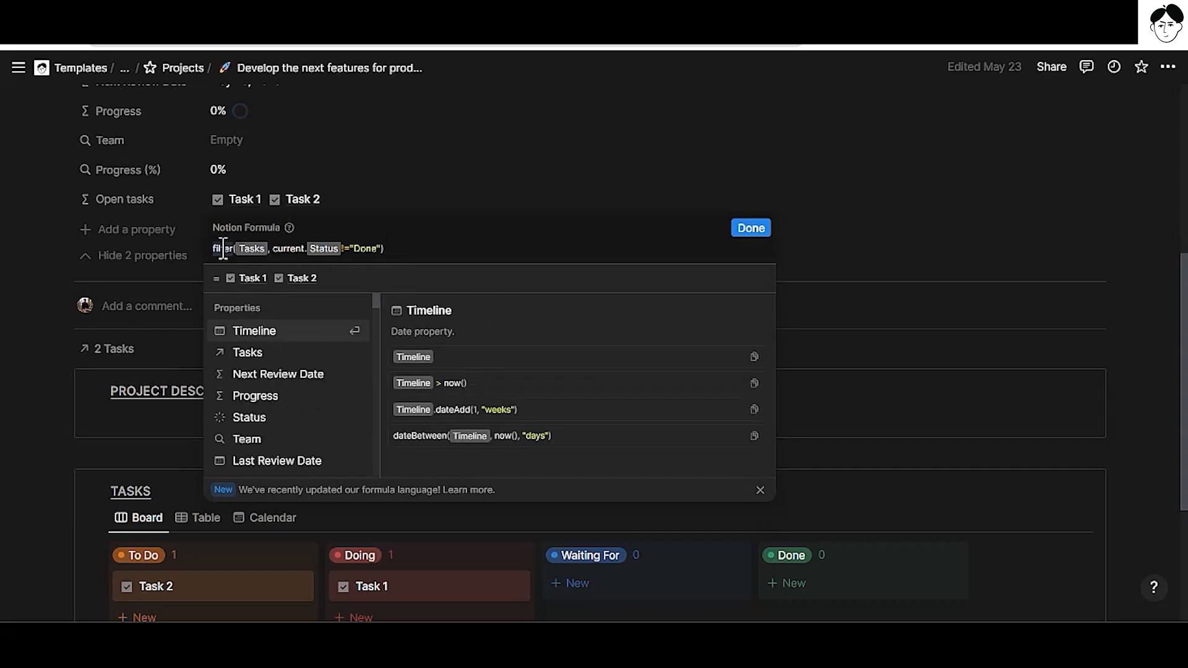
left_click(230, 248)
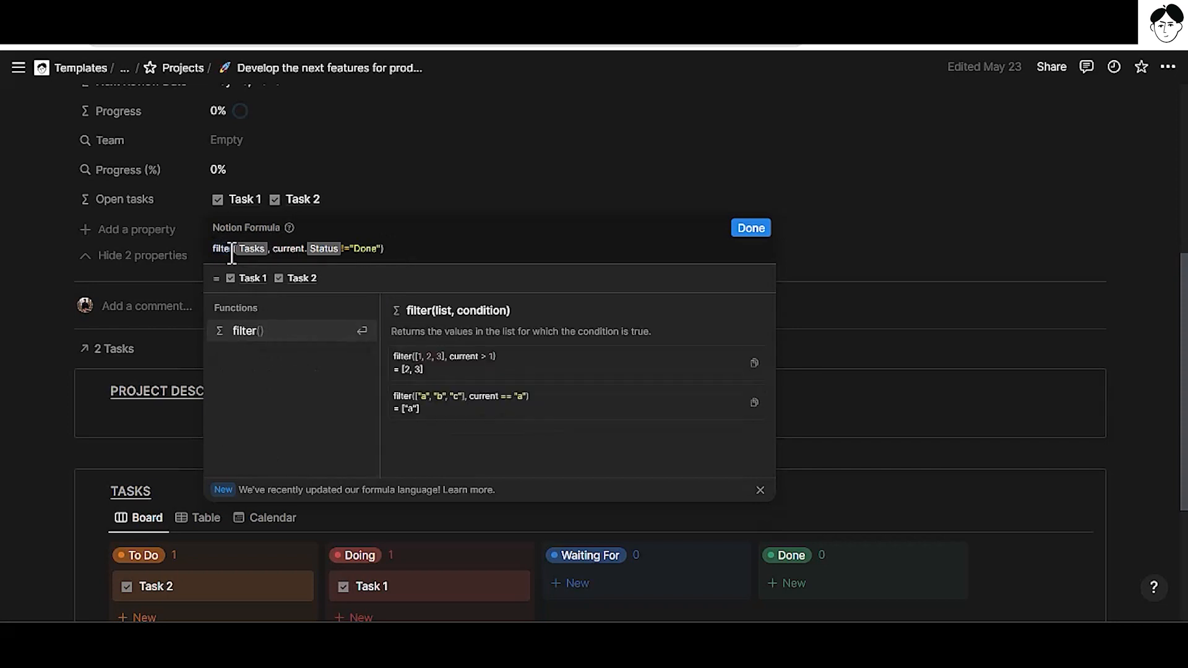
left_click(392, 249)
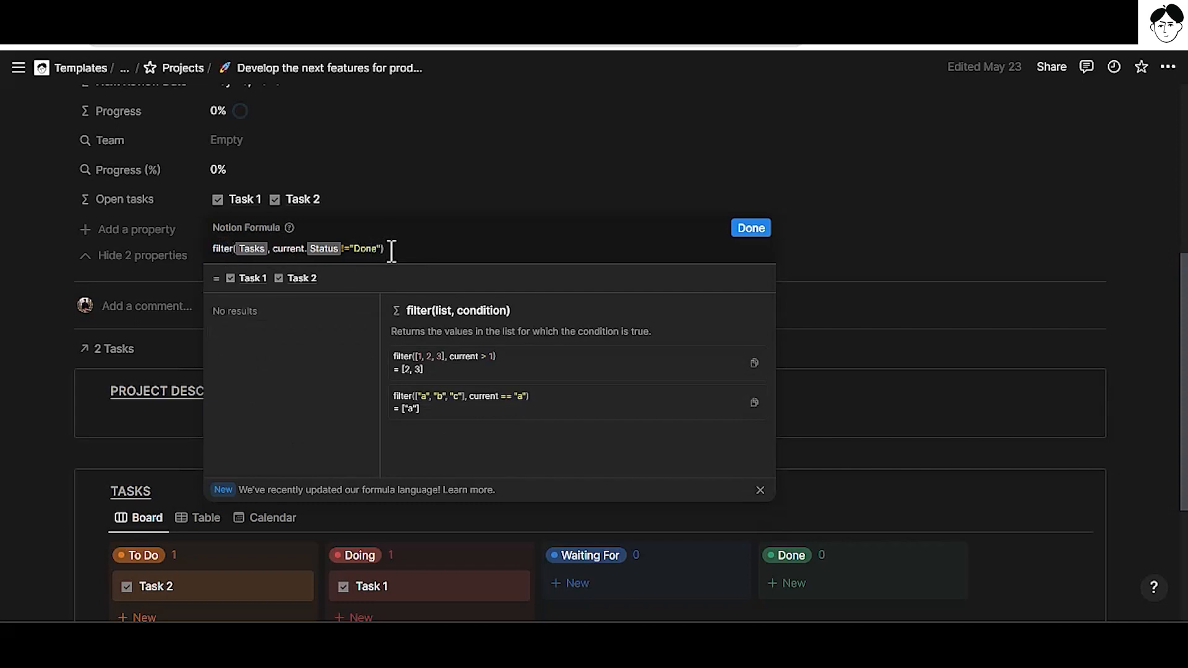
left_click(231, 248)
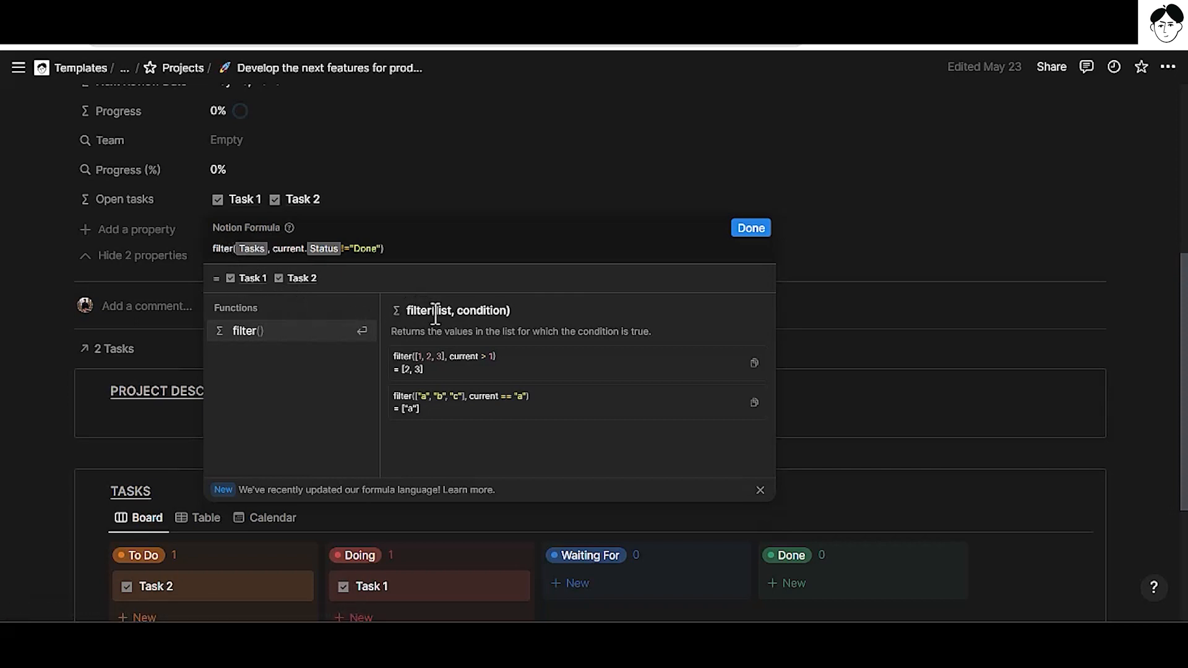
left_click_drag(435, 310, 453, 312)
left_click_drag(457, 312, 506, 318)
left_click(415, 249)
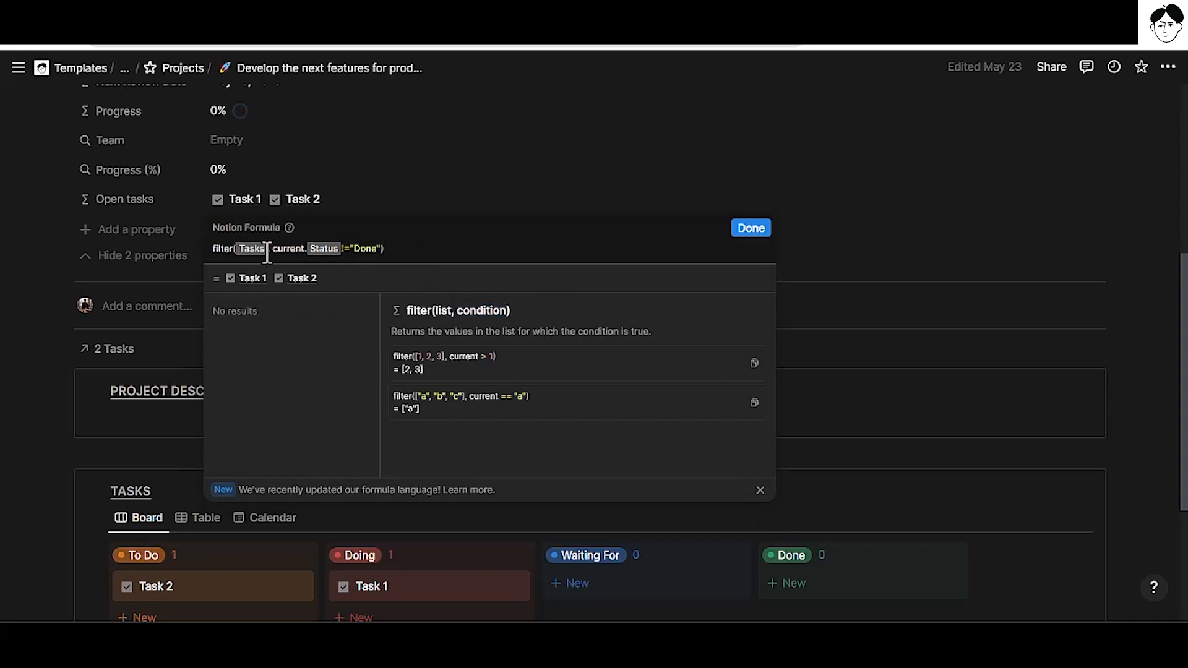
double_click(442, 310)
left_click(268, 248)
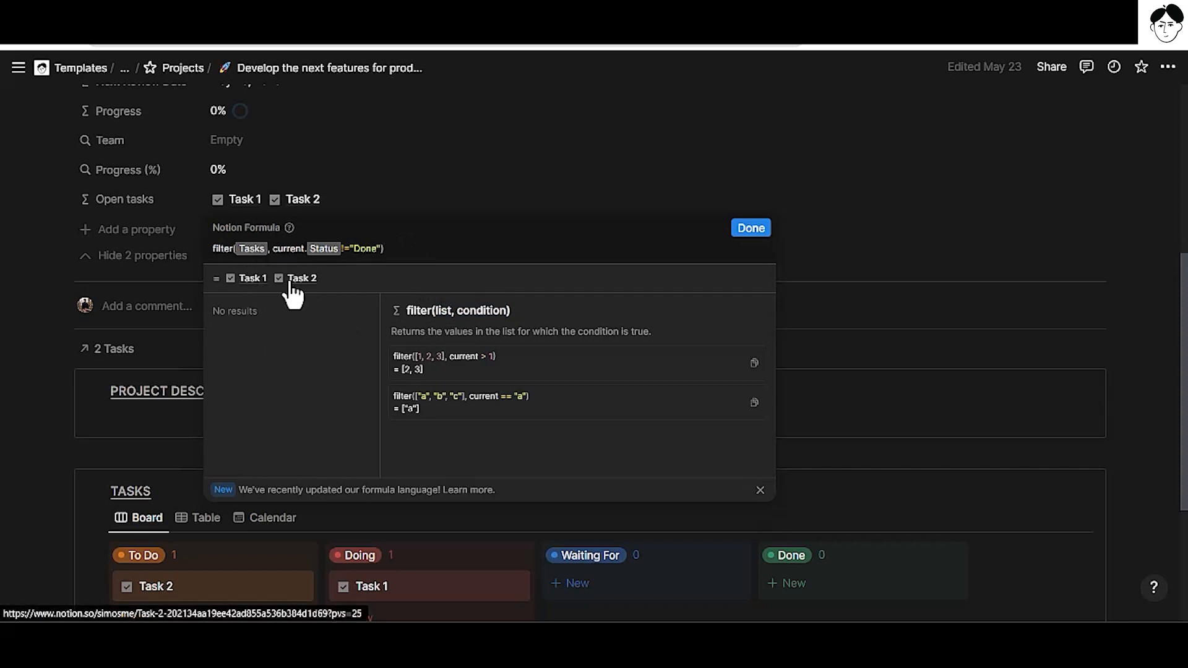
key("BackSpace")
type("task")
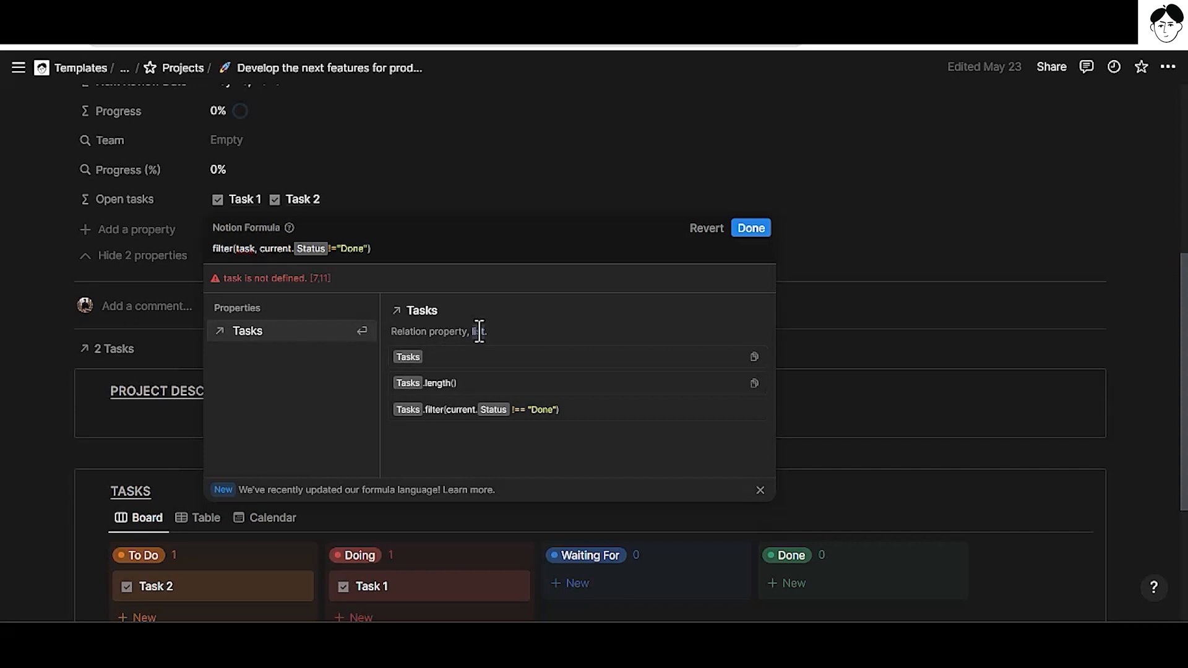
left_click(228, 249)
left_click(255, 251)
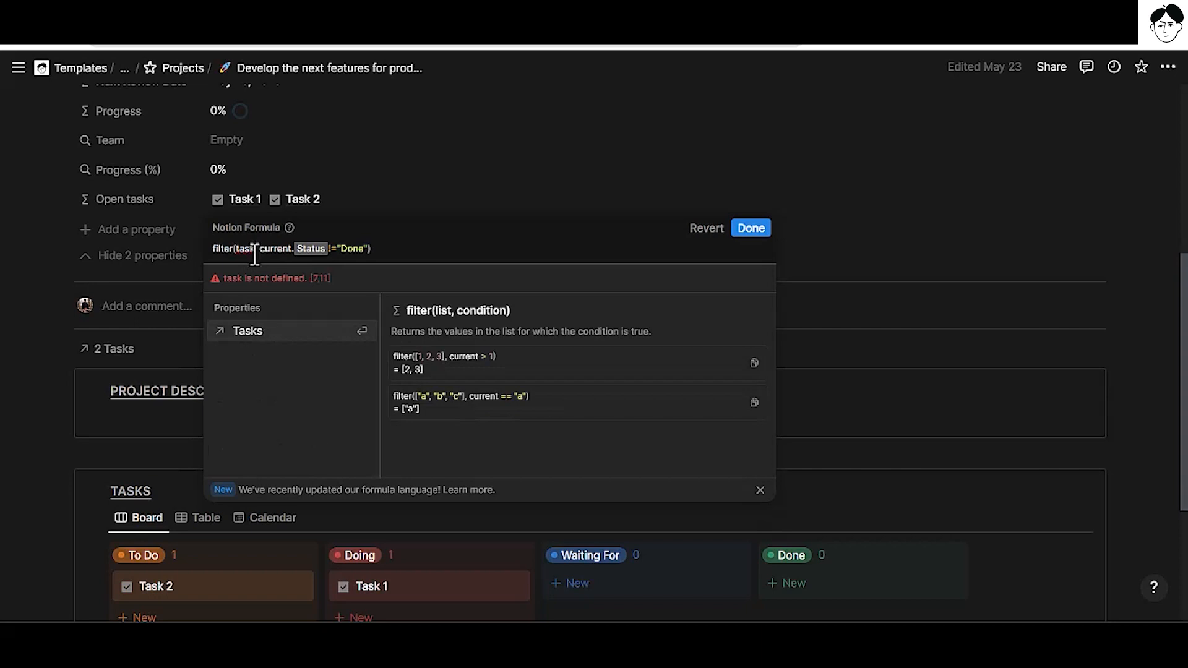
left_click(276, 333)
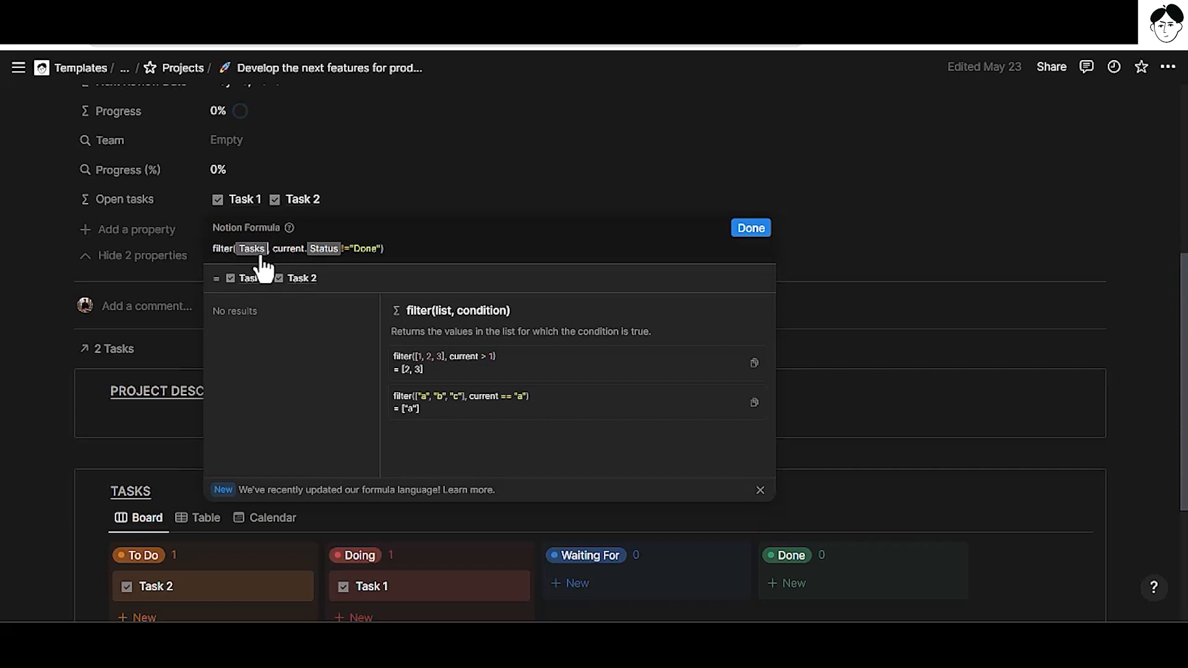
left_click(404, 251)
Delete the condition current.Status != "Done", leaving filter(Tasks, ) with an Expression expected error
left_click(268, 249)
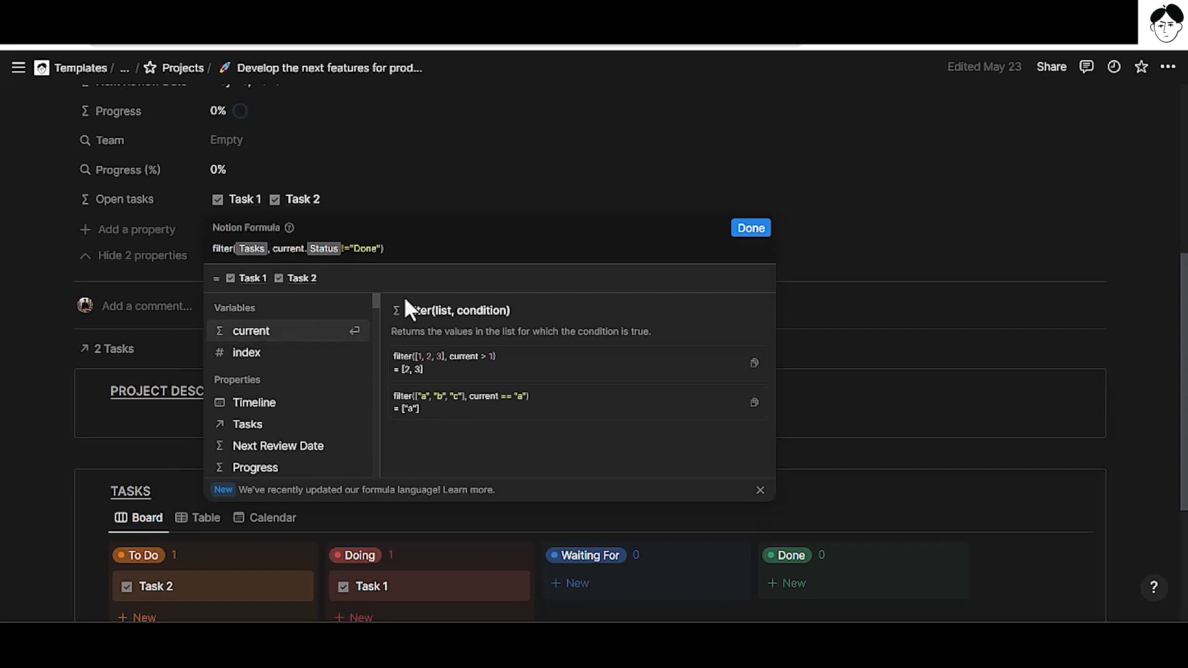
left_click(274, 249)
left_click_drag(274, 249, 303, 251)
left_click(302, 250)
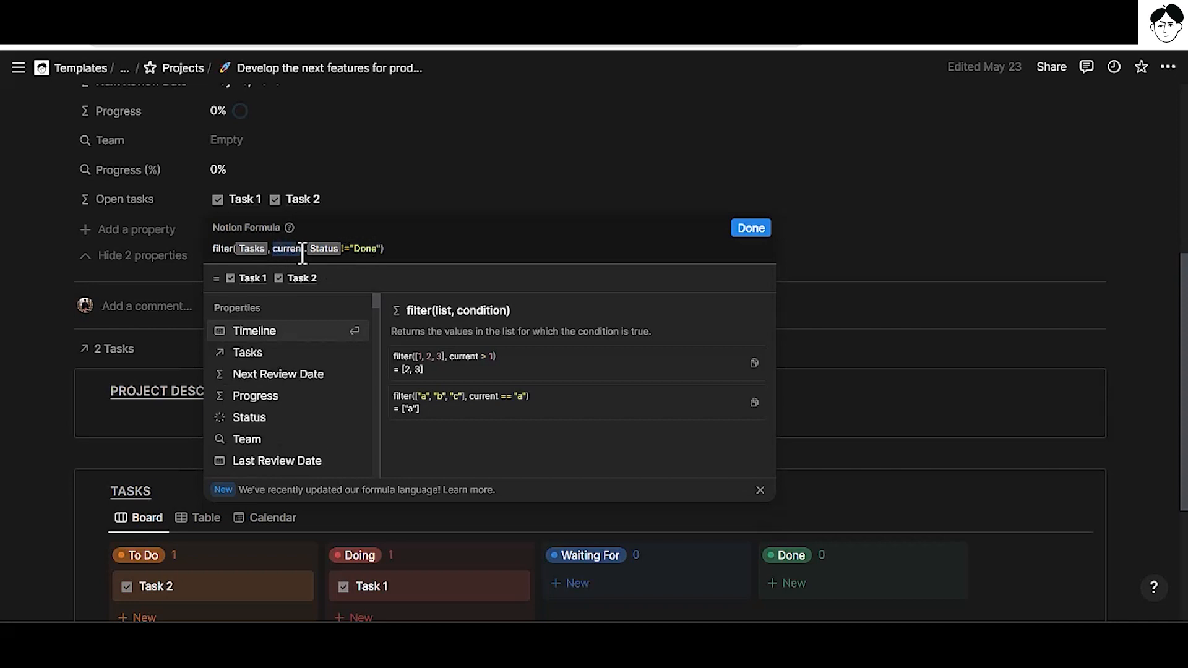
left_click_drag(270, 250, 384, 249)
key("BackSpace")
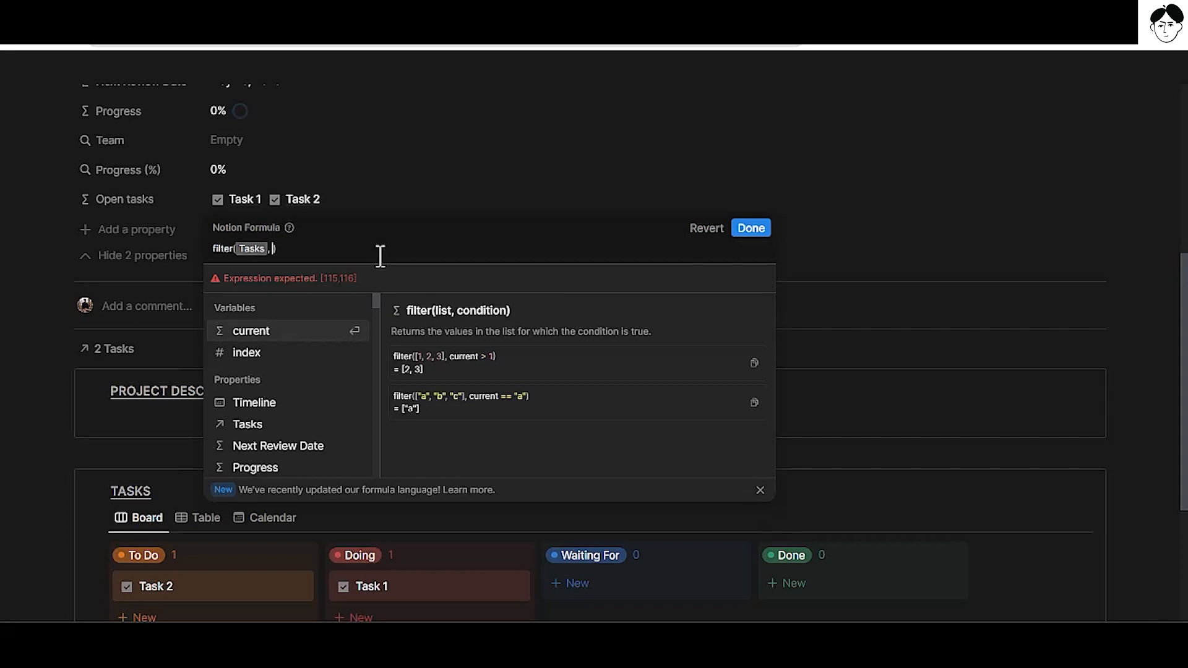
type("current")
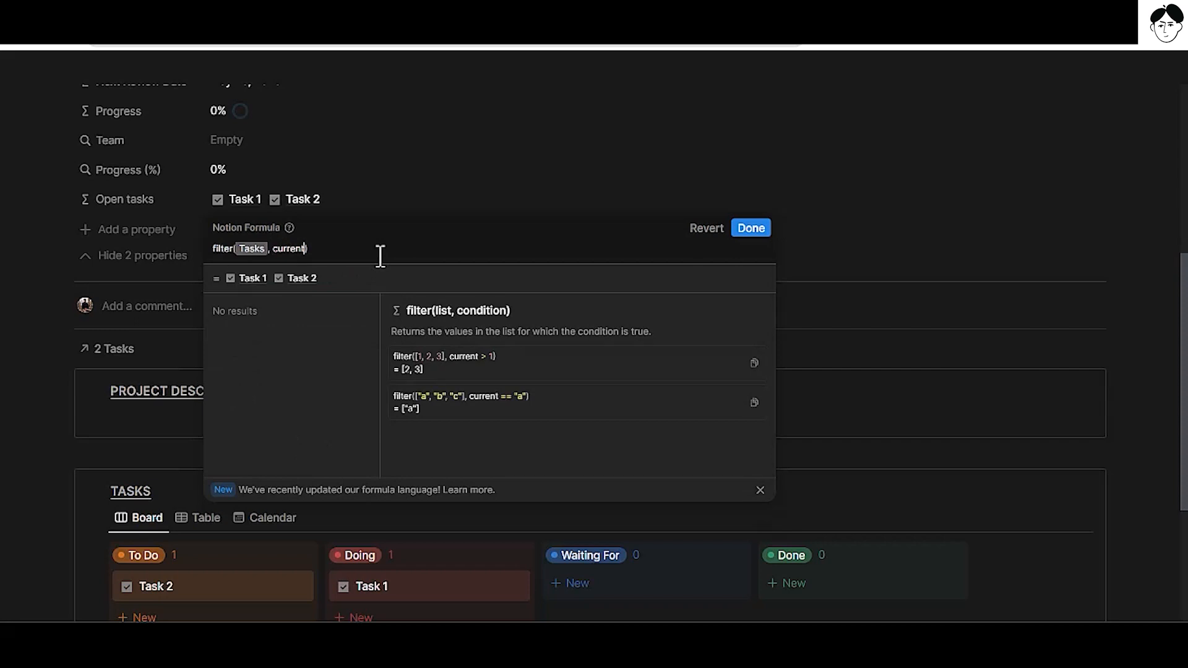
type(".")
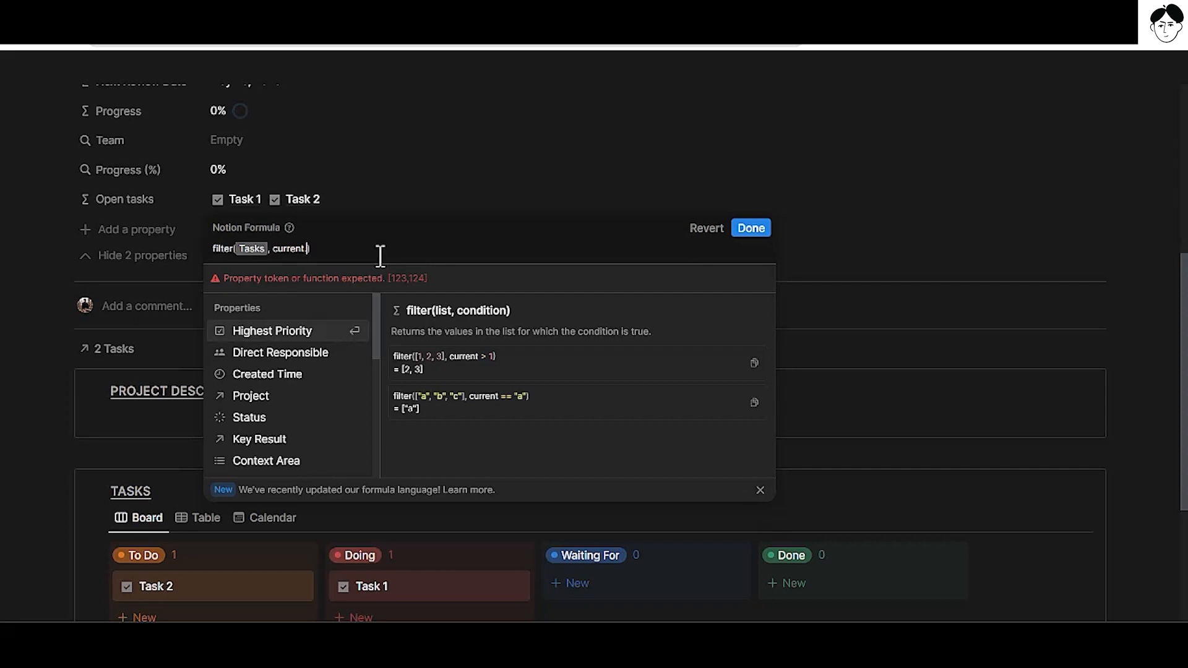
type("sta")
Rebuild filter(Tasks, current.Status != "Done"), walk through its parts, and save with Done
key("Return")
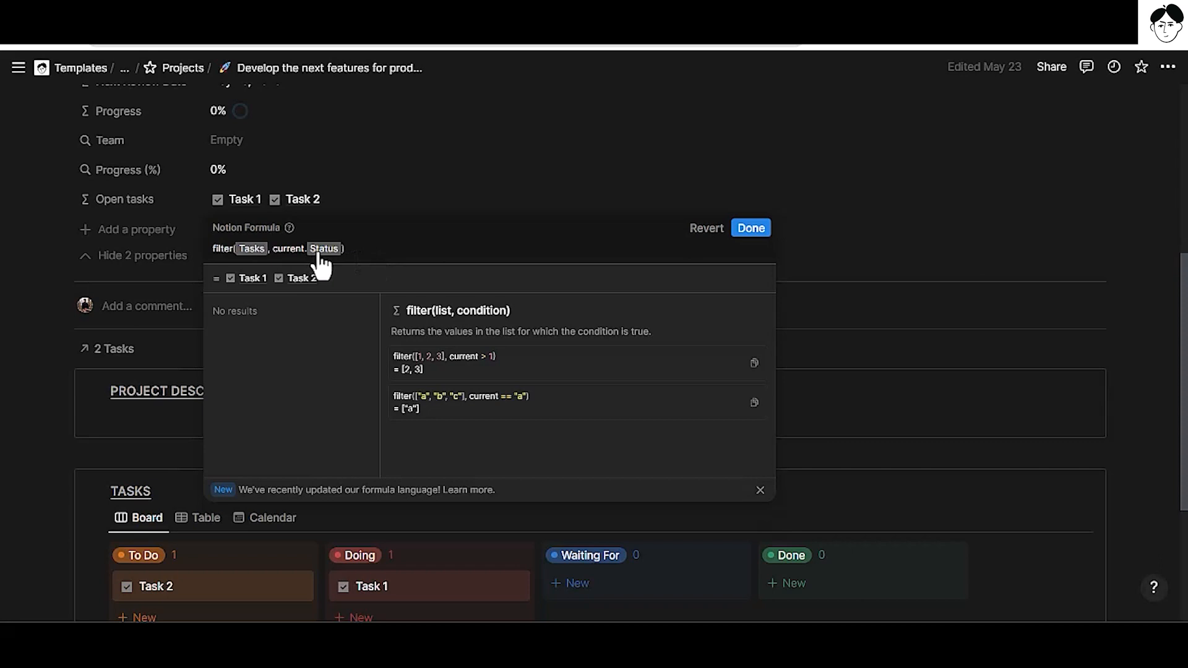
type("!")
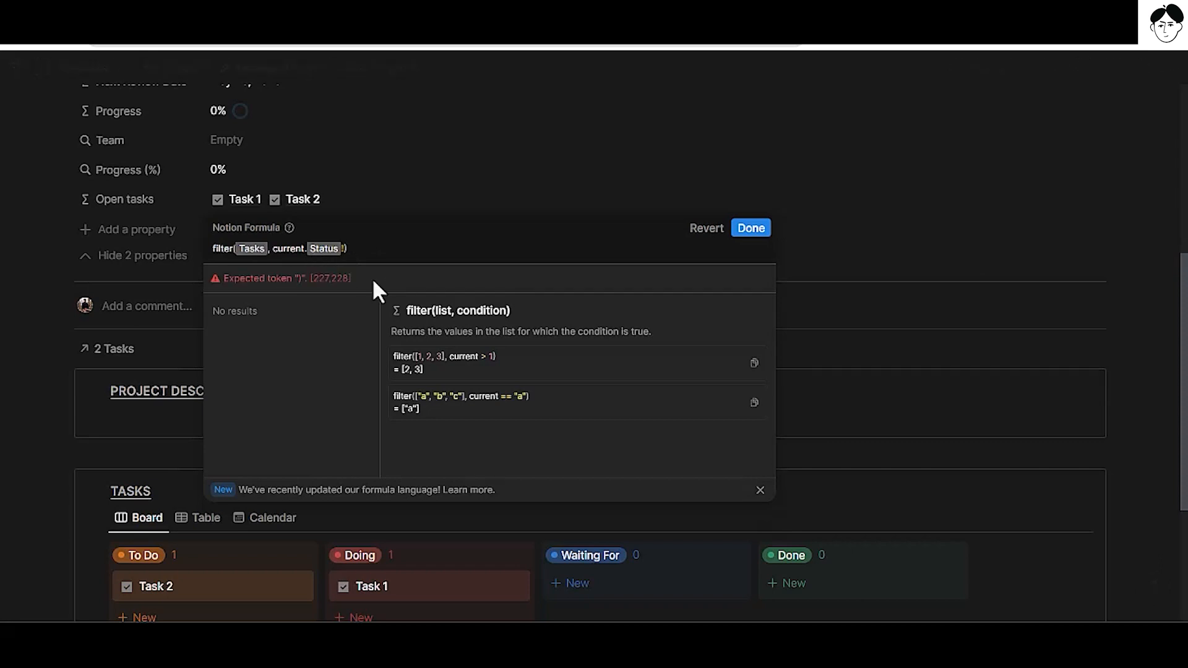
type("=")
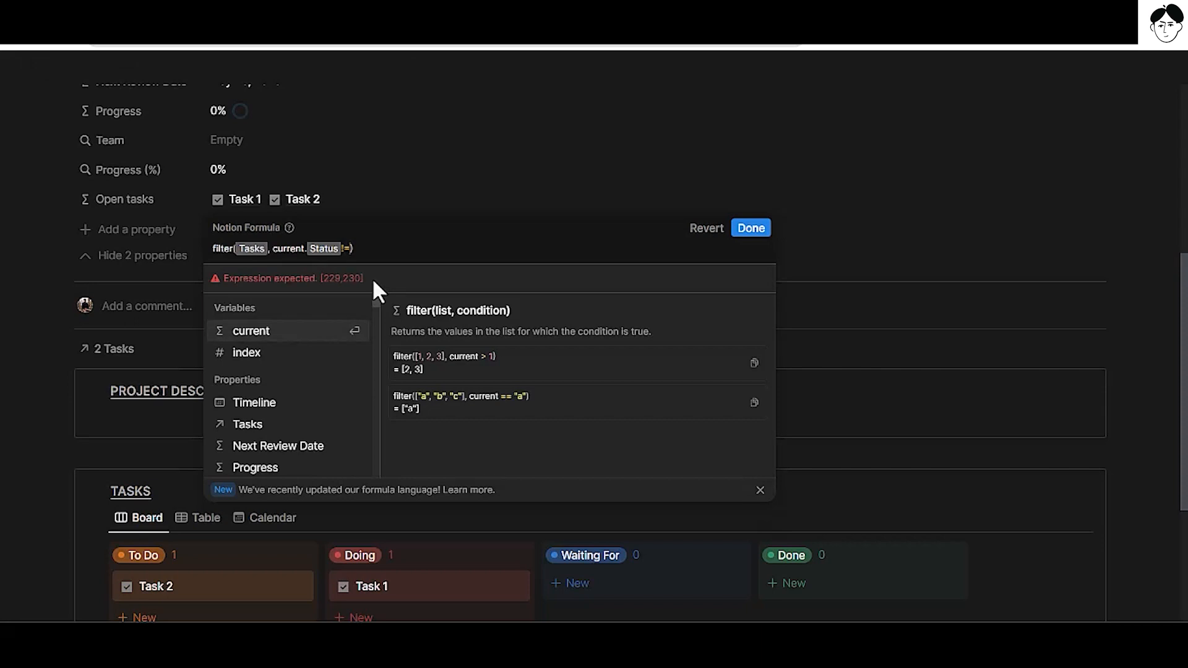
type("\"")
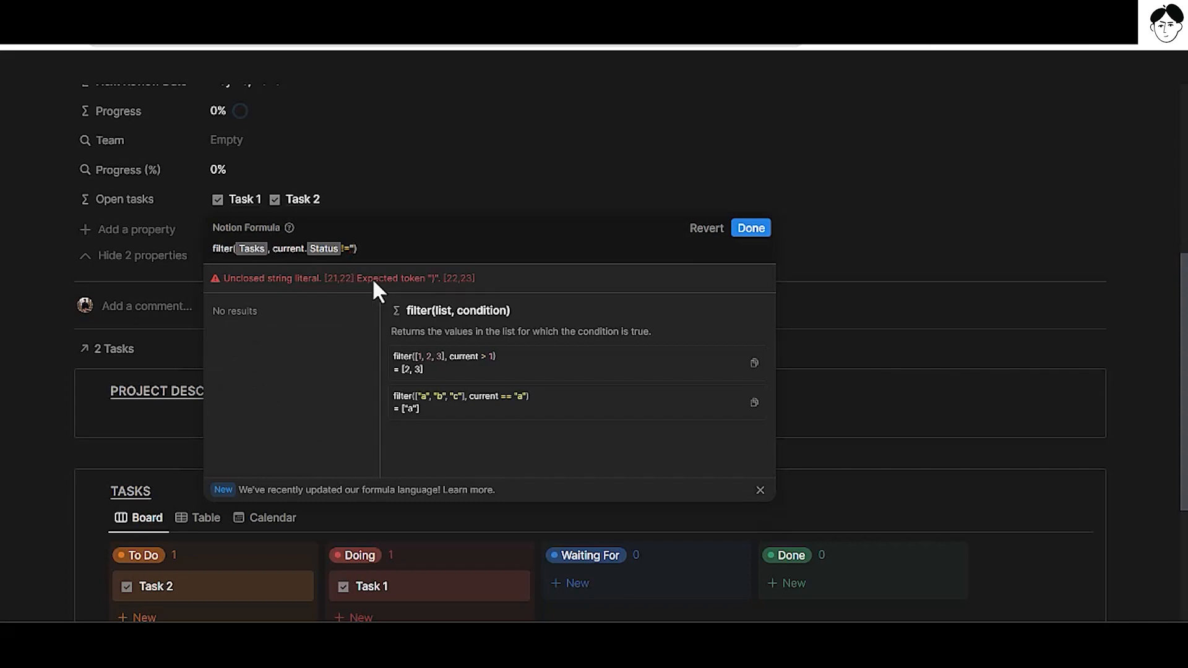
type("Done\"")
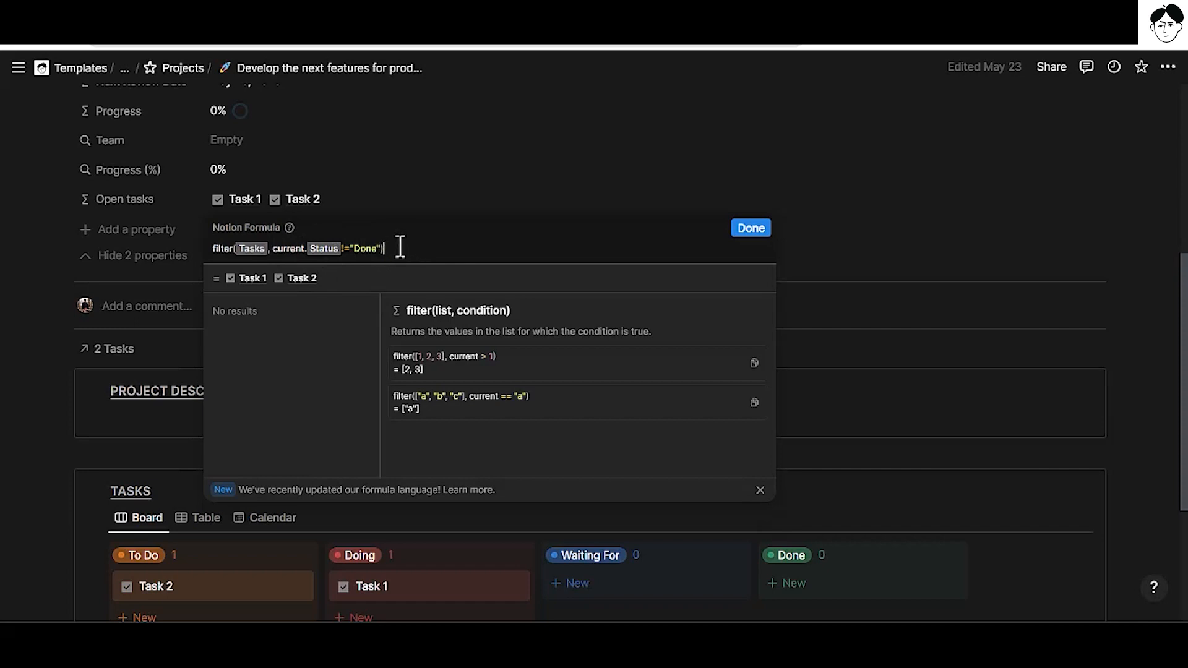
left_click(226, 249)
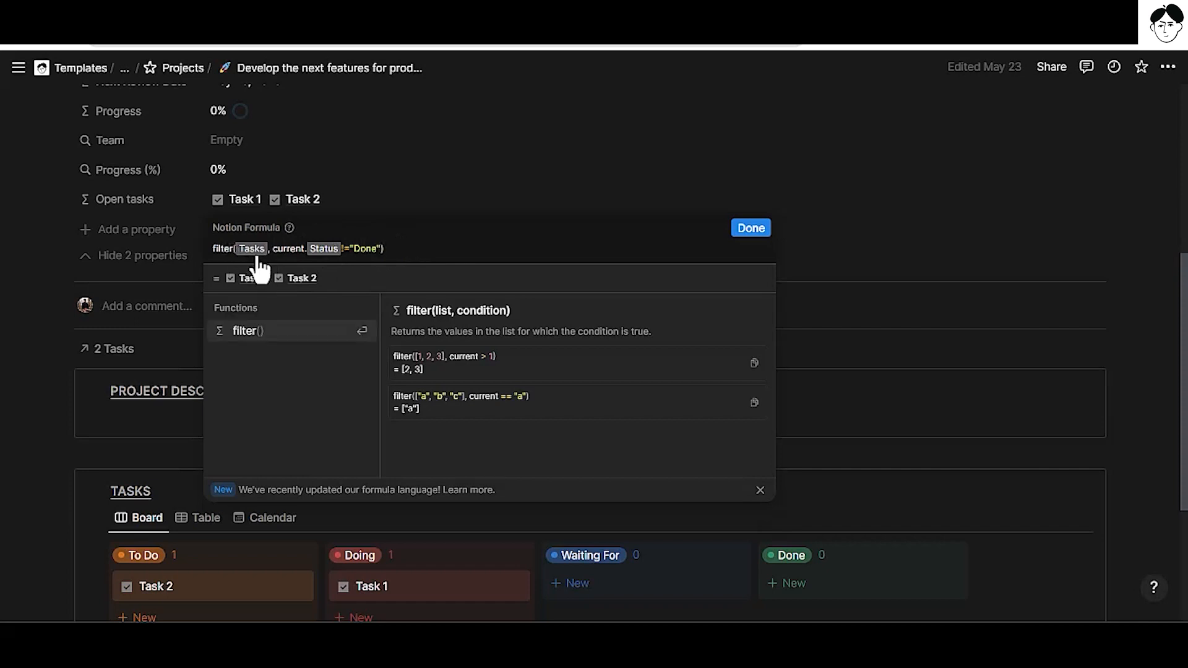
left_click(278, 249)
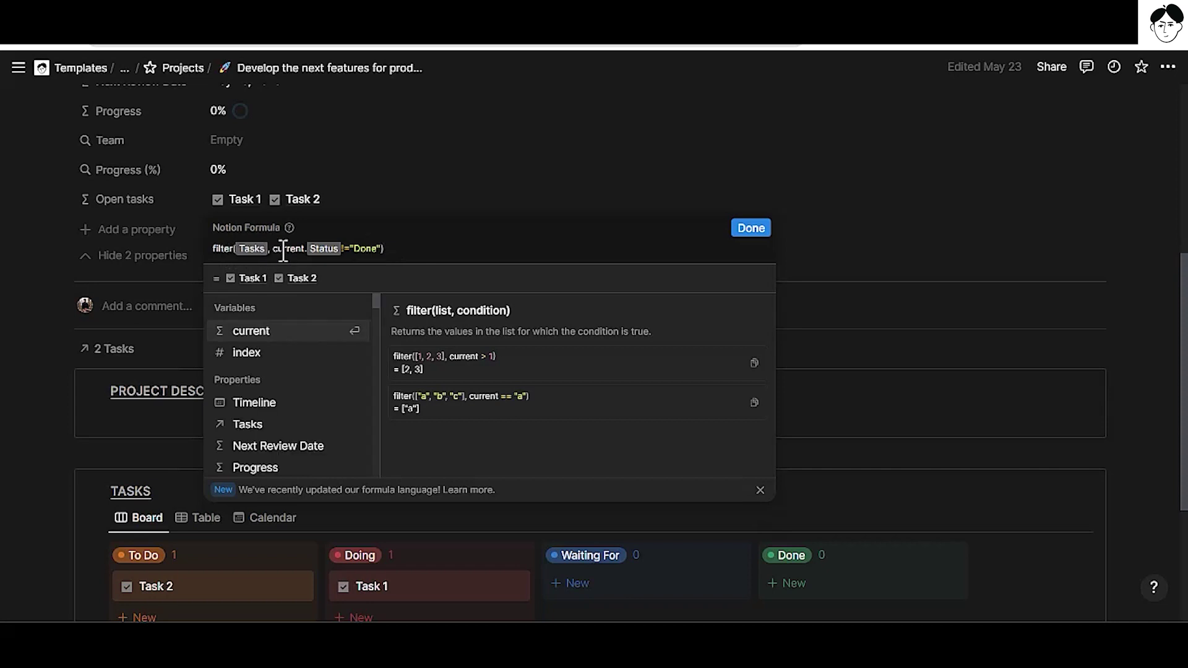
left_click(345, 249)
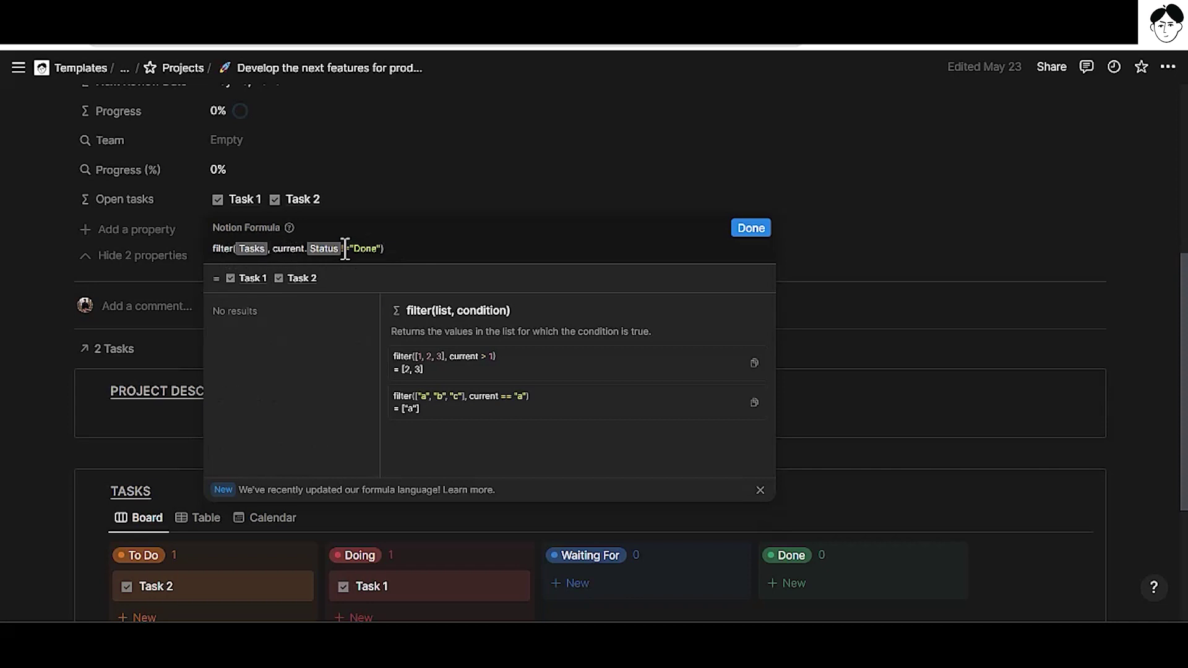
left_click(399, 251)
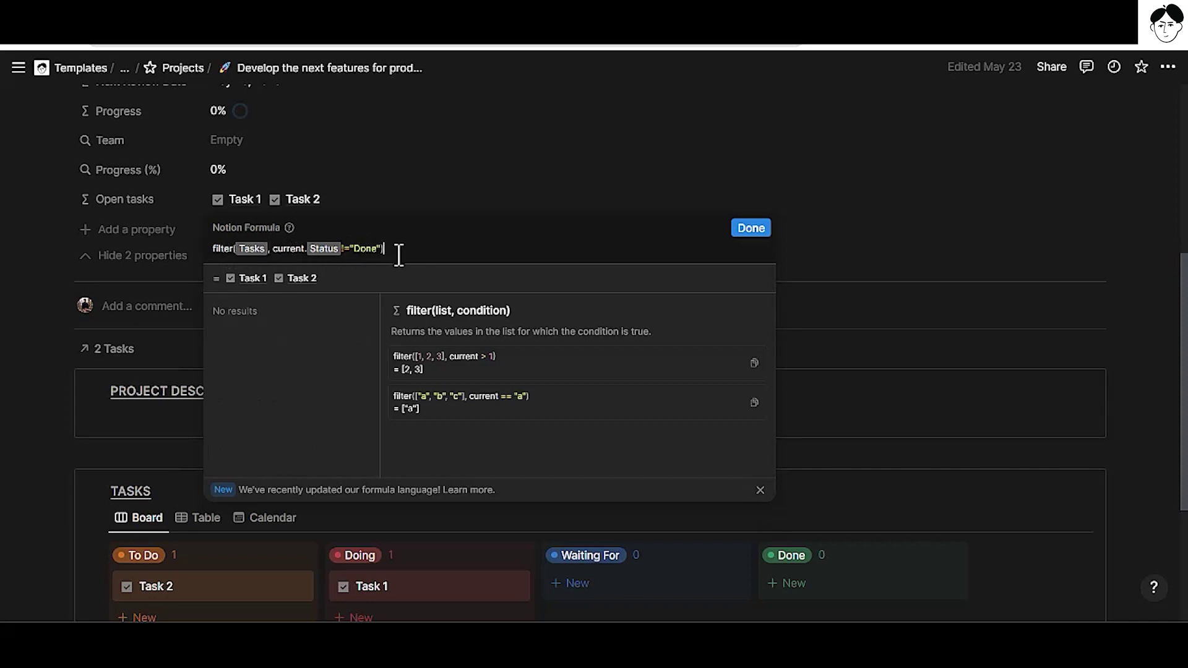
left_click(305, 249)
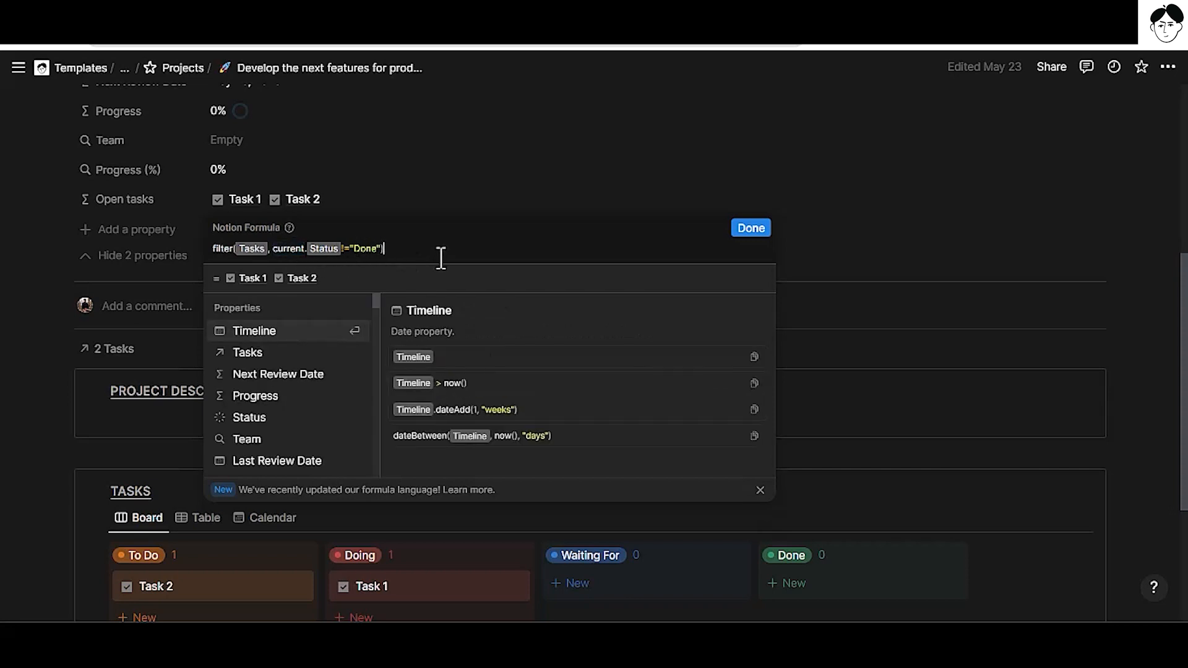
left_click(385, 249)
left_click(751, 228)
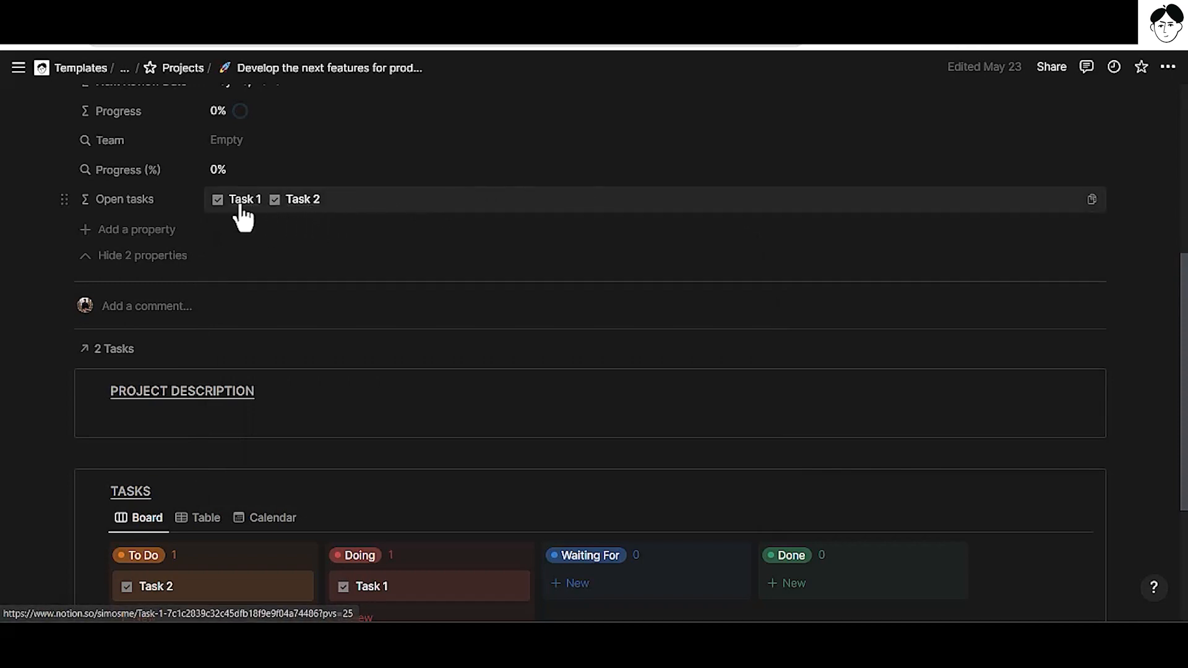
scroll(394, 289, "down", 1)
scroll(454, 445, "down", 1)
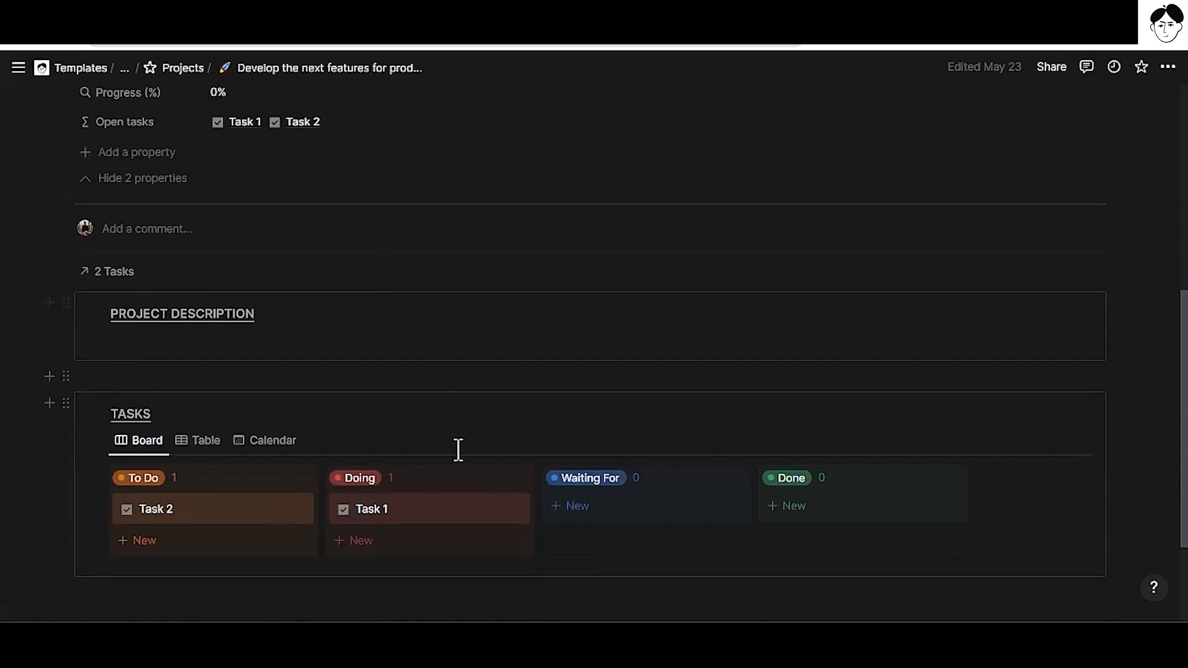
scroll(687, 510, "up", 2)
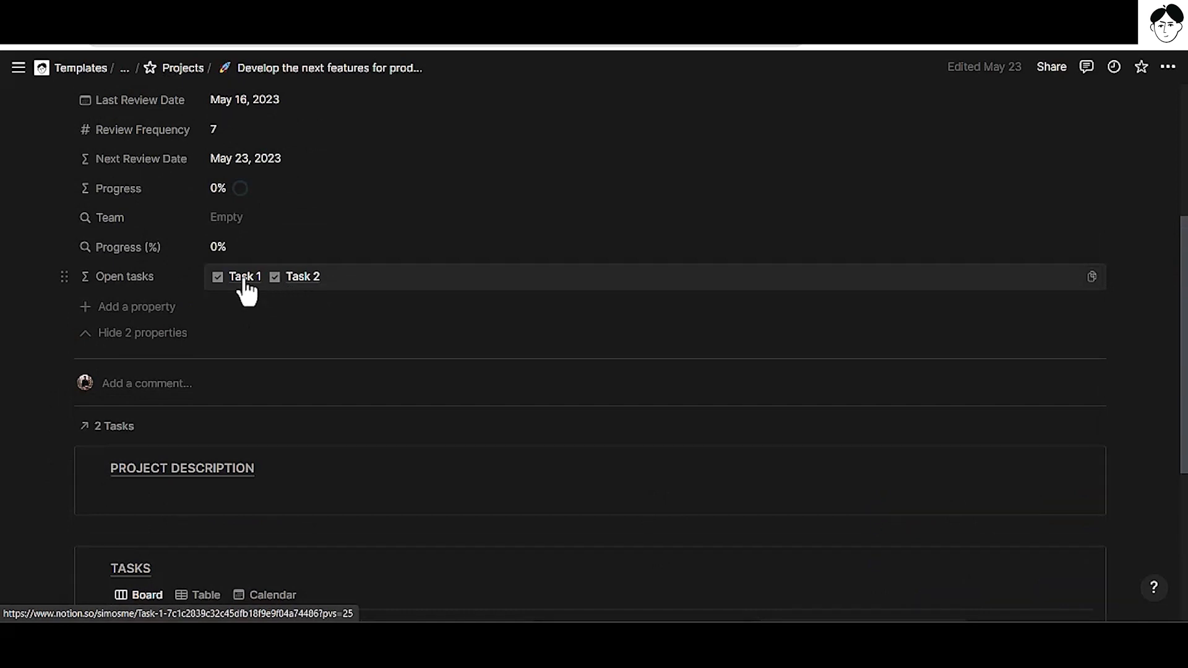
scroll(256, 297, "down", 2)
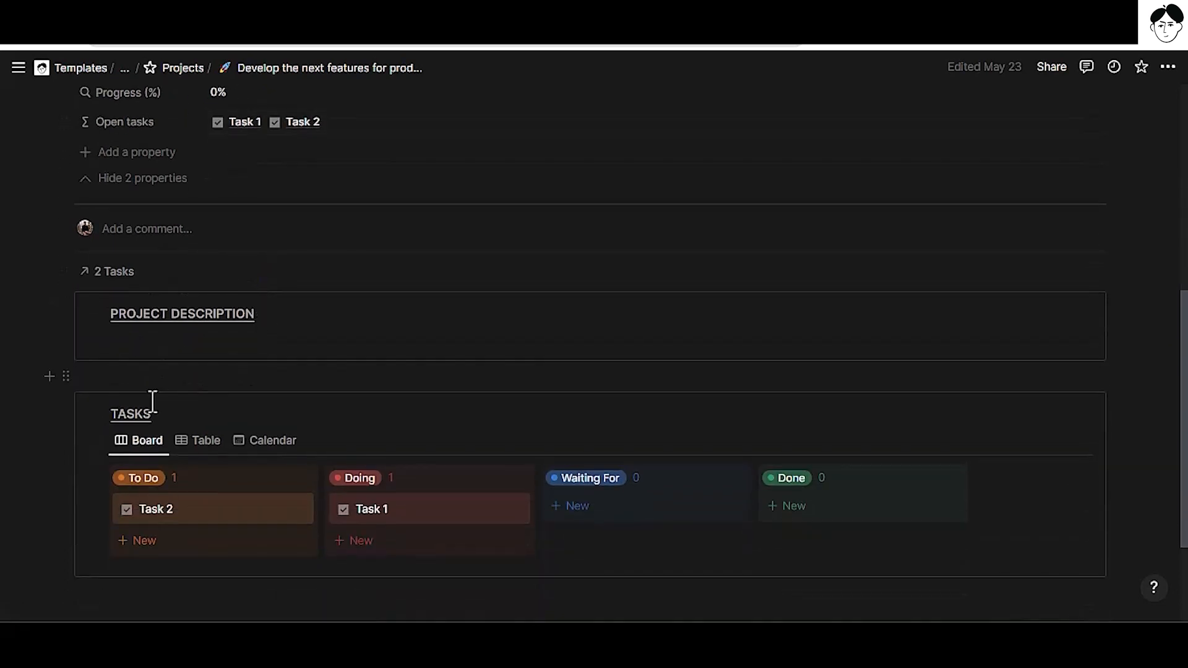
scroll(325, 408, "up", 1)
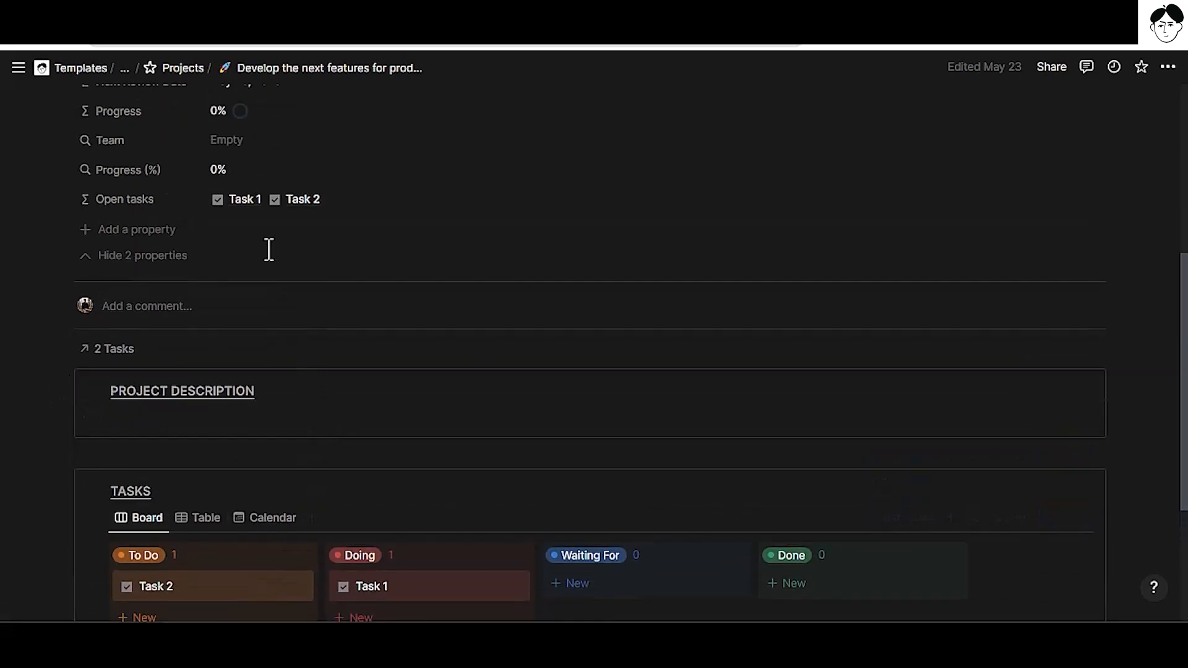
left_click(243, 198)
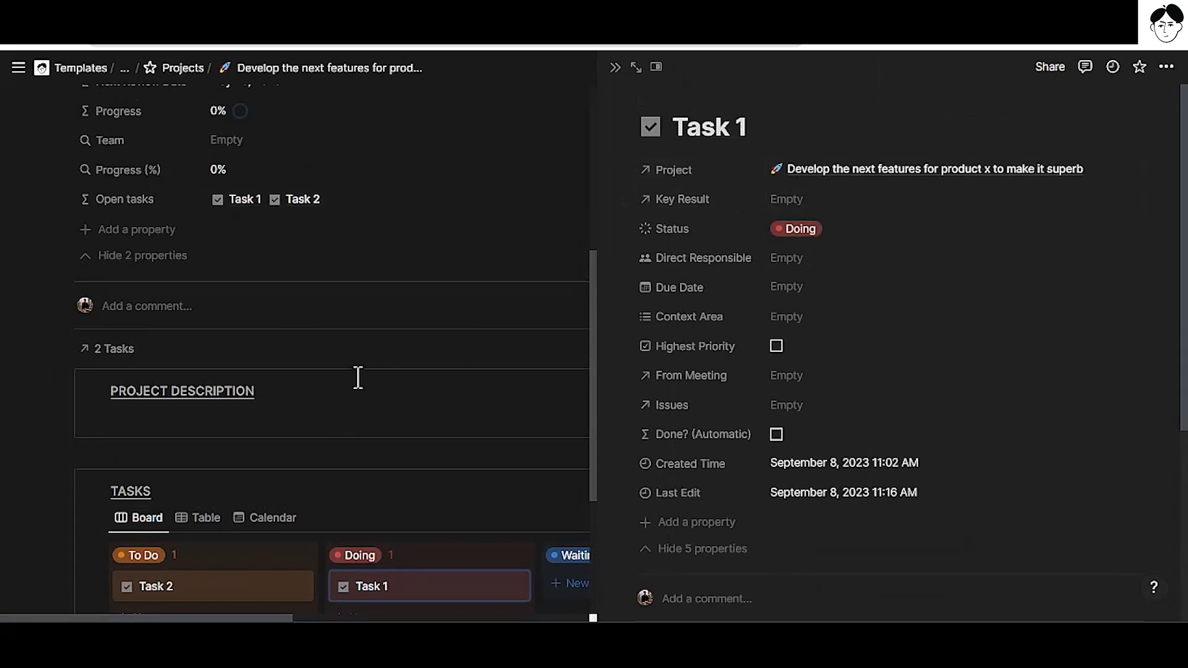
mouse_move(428, 585)
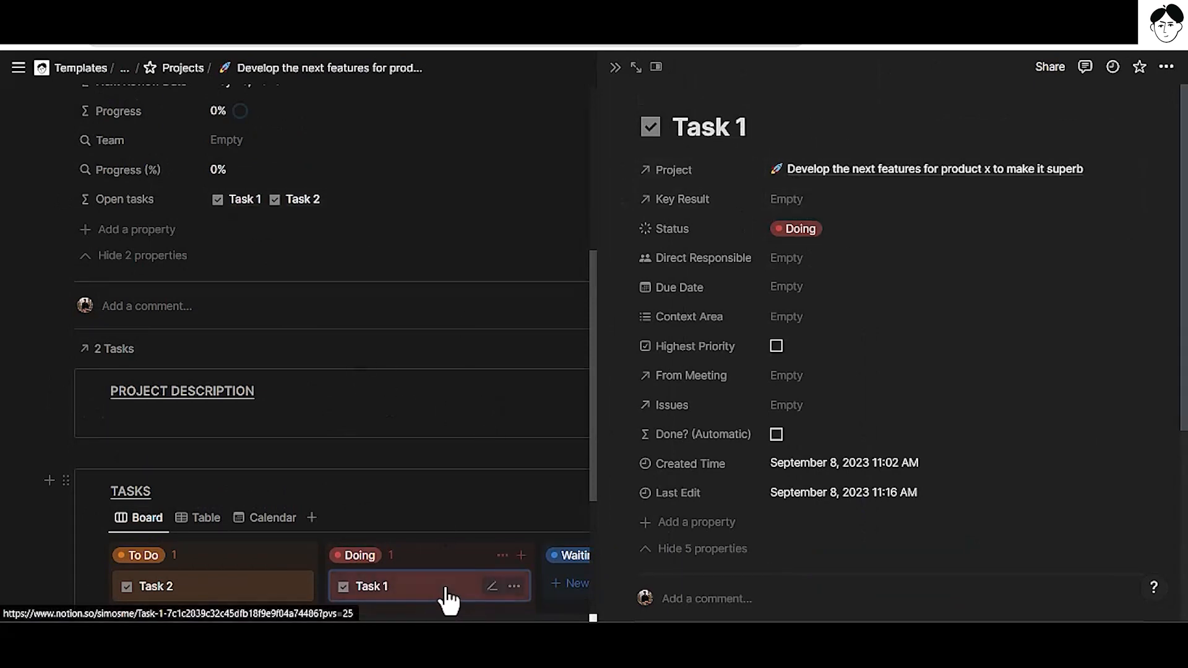
Drag Task 1 into the Done column so Open tasks lists only Task 2 at 50% progress
left_click(302, 201)
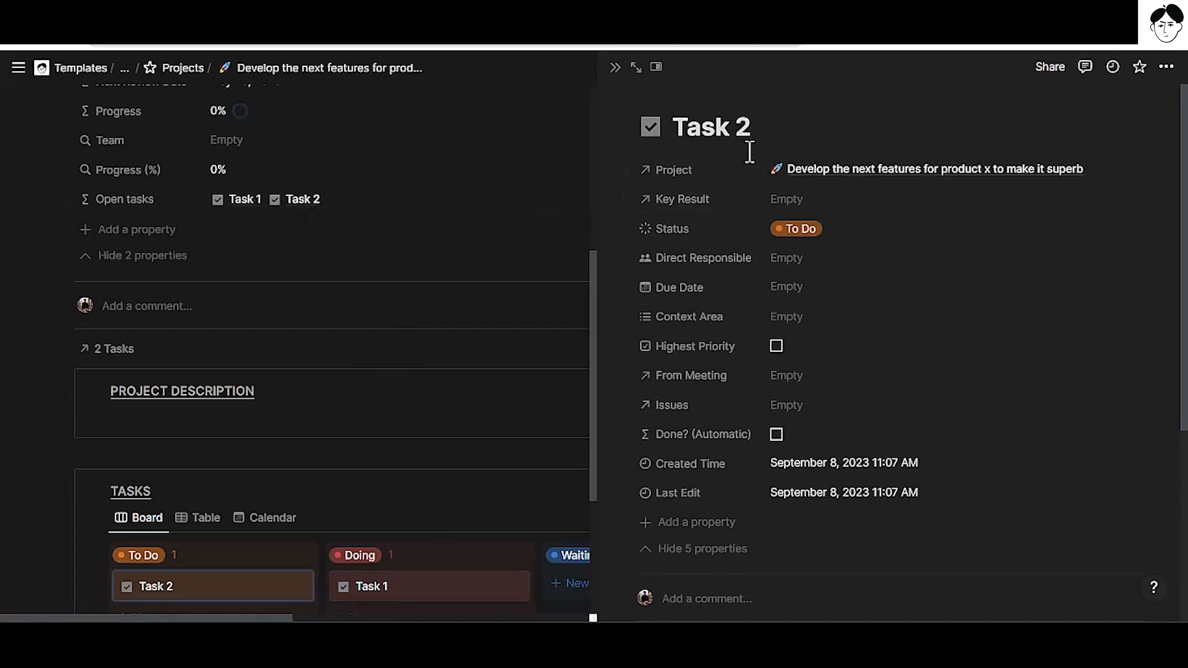
left_click(615, 68)
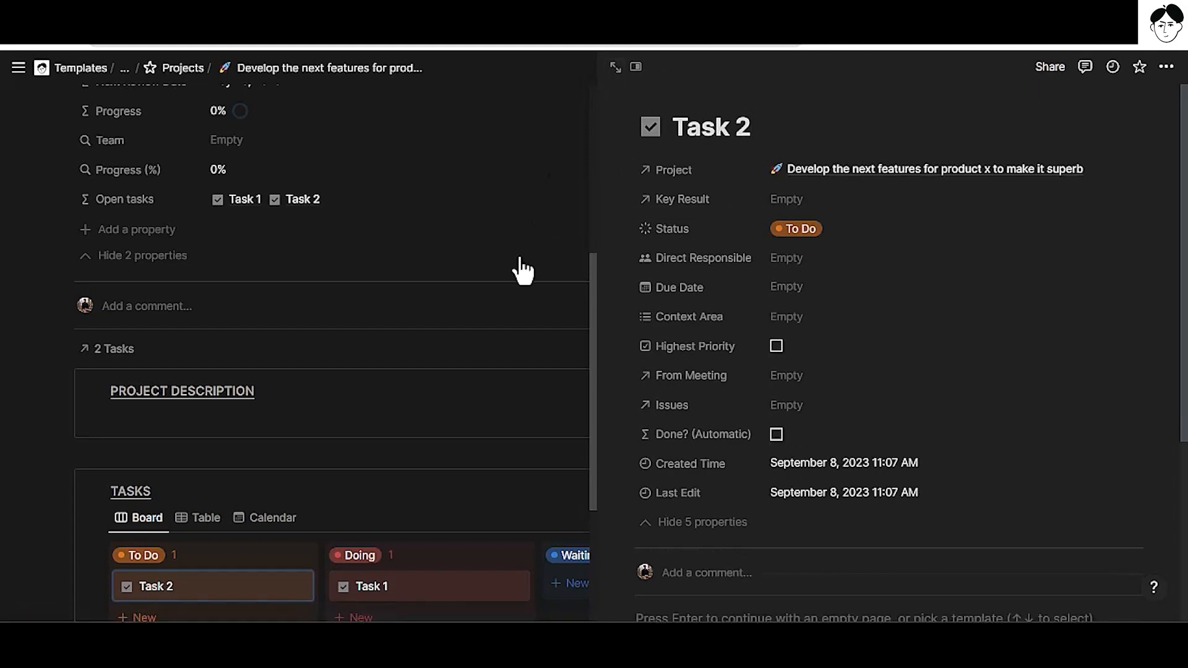
scroll(446, 390, "down", 1)
left_click_drag(436, 515, 789, 508)
scroll(678, 482, "up", 1)
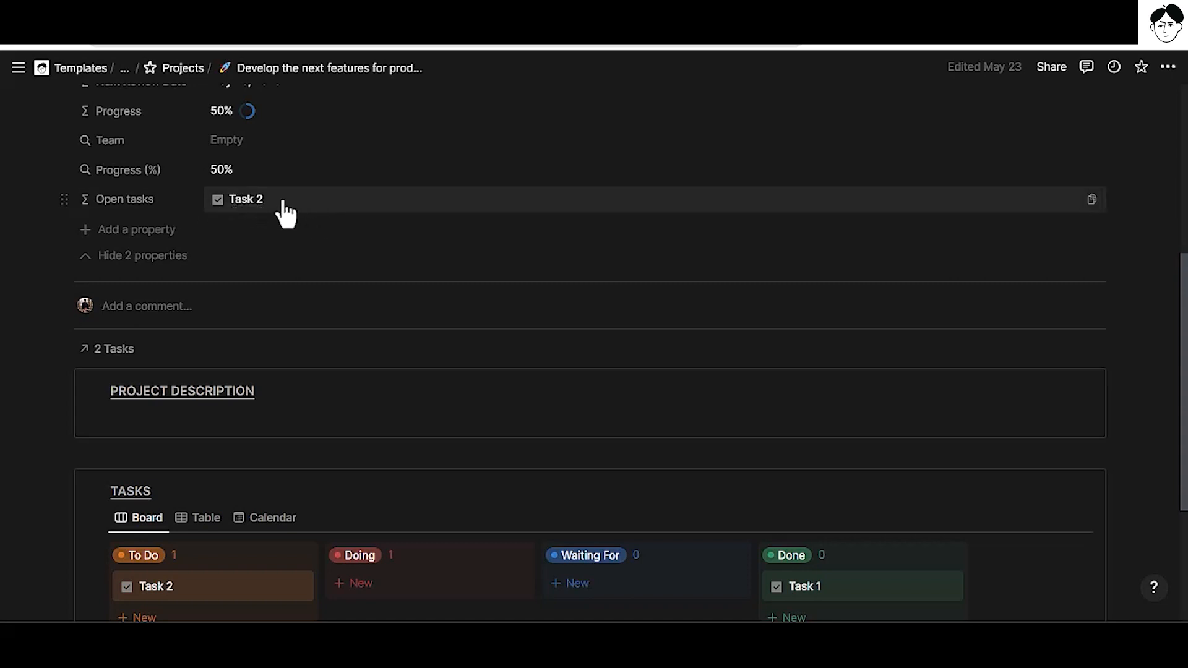
left_click(247, 198)
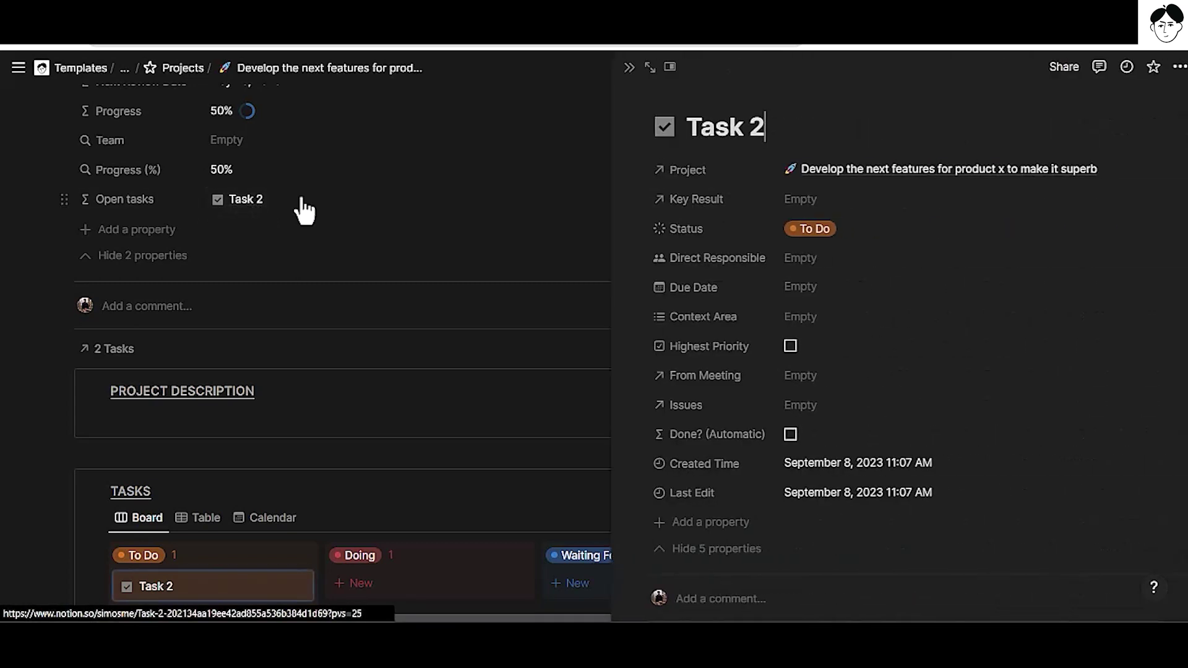
left_click(629, 67)
scroll(498, 267, "down", 1)
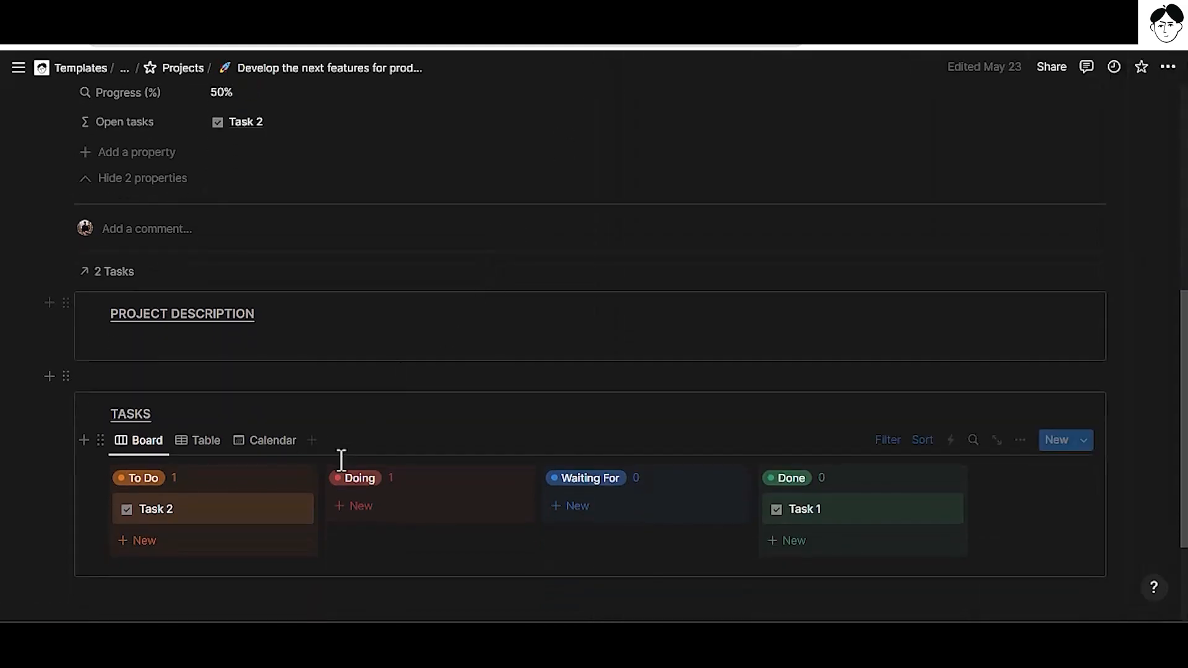
Add a new Task 3 card to the To Do column, dropping progress to 33%
left_click(306, 483)
type("3")
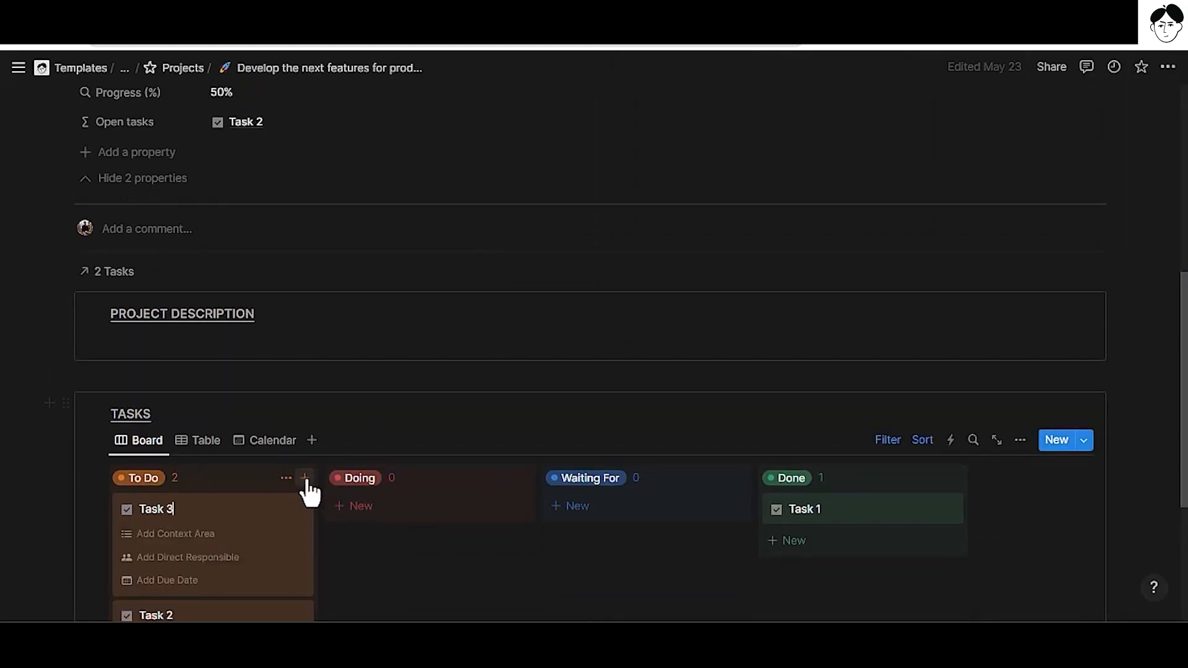
key("Escape")
scroll(372, 278, "up", 2)
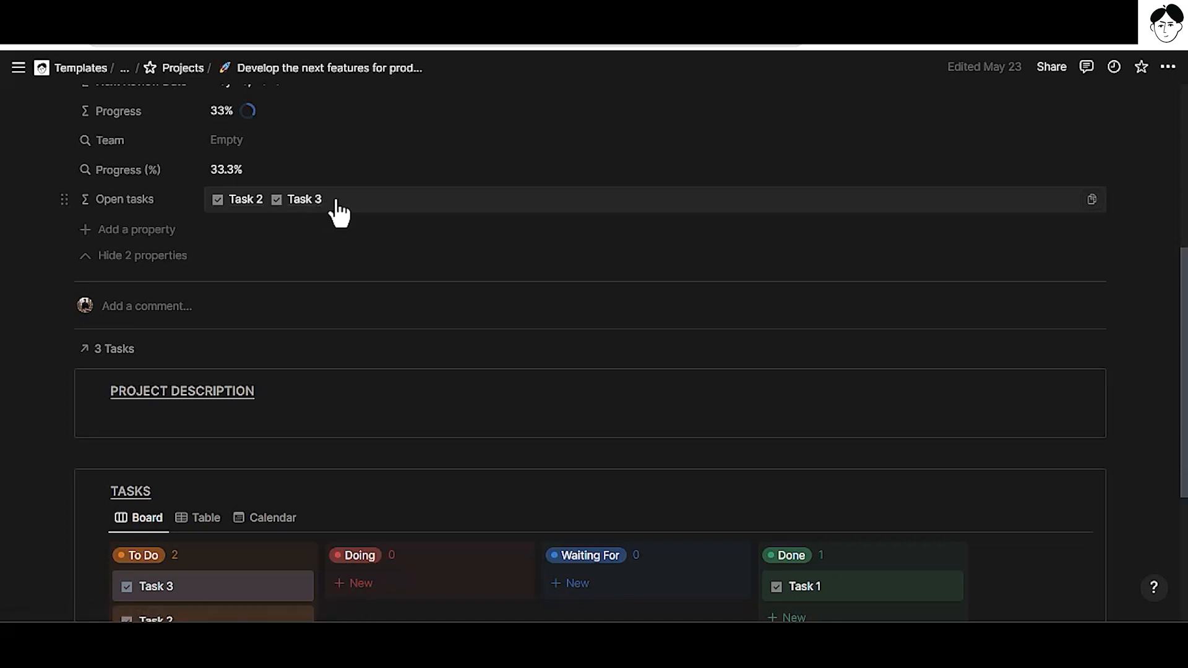
Reopen the Open tasks formula, now previewing Task 2 and Task 3
left_click(339, 200)
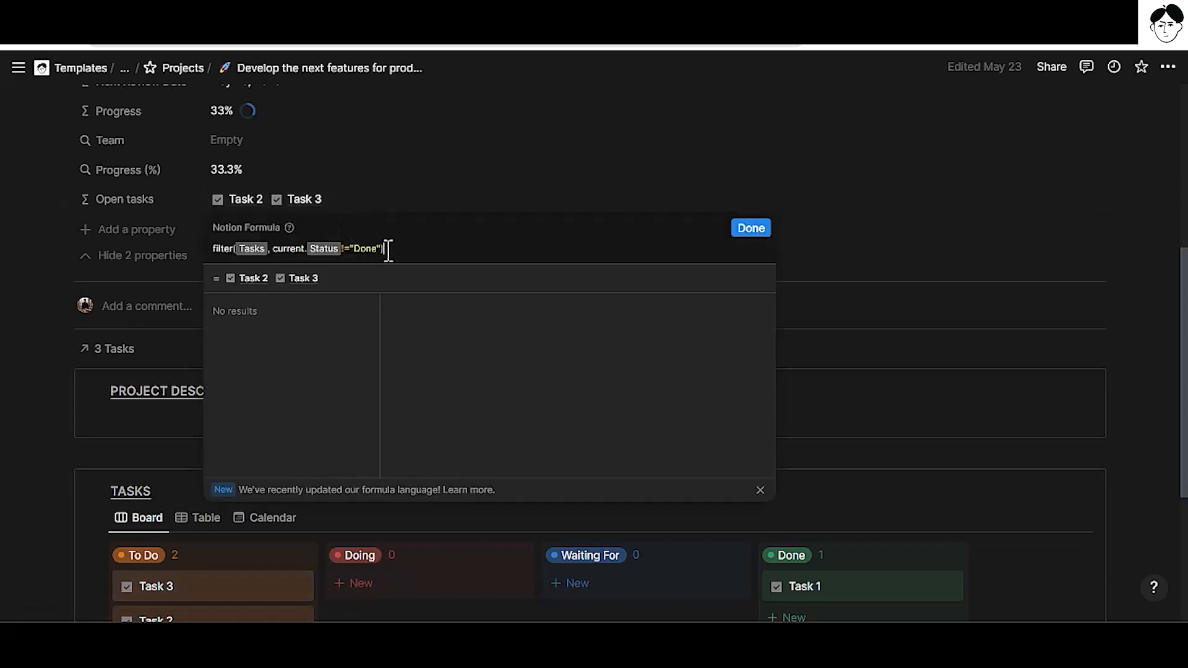
left_click(212, 248)
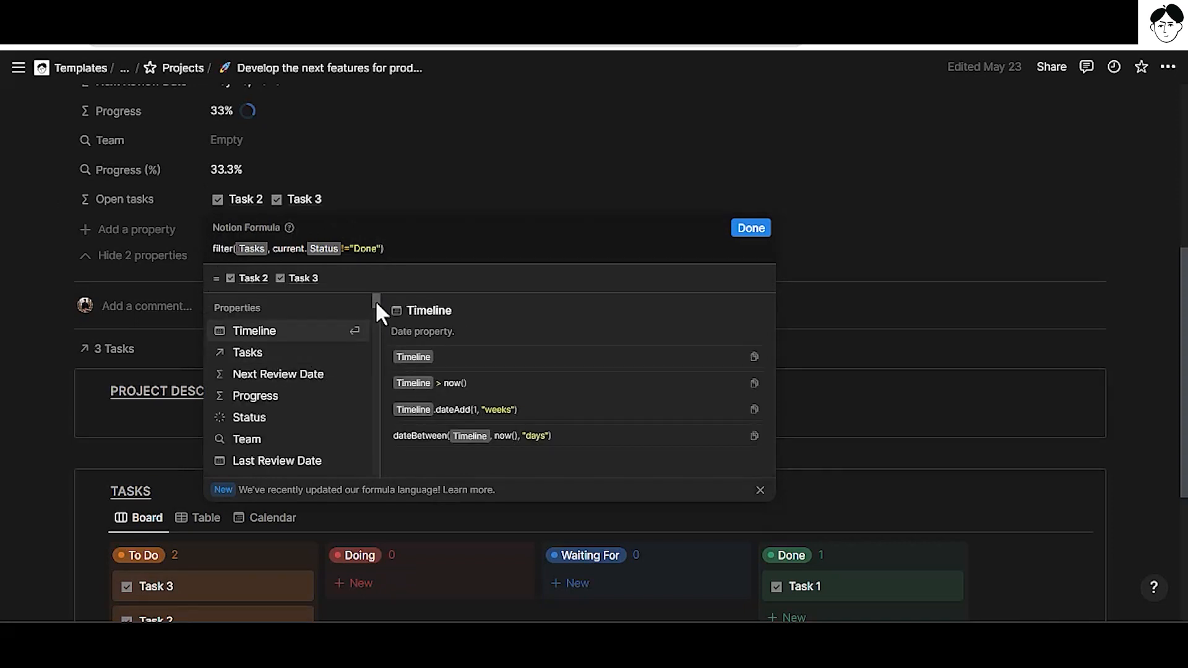
left_click_drag(375, 300, 372, 341)
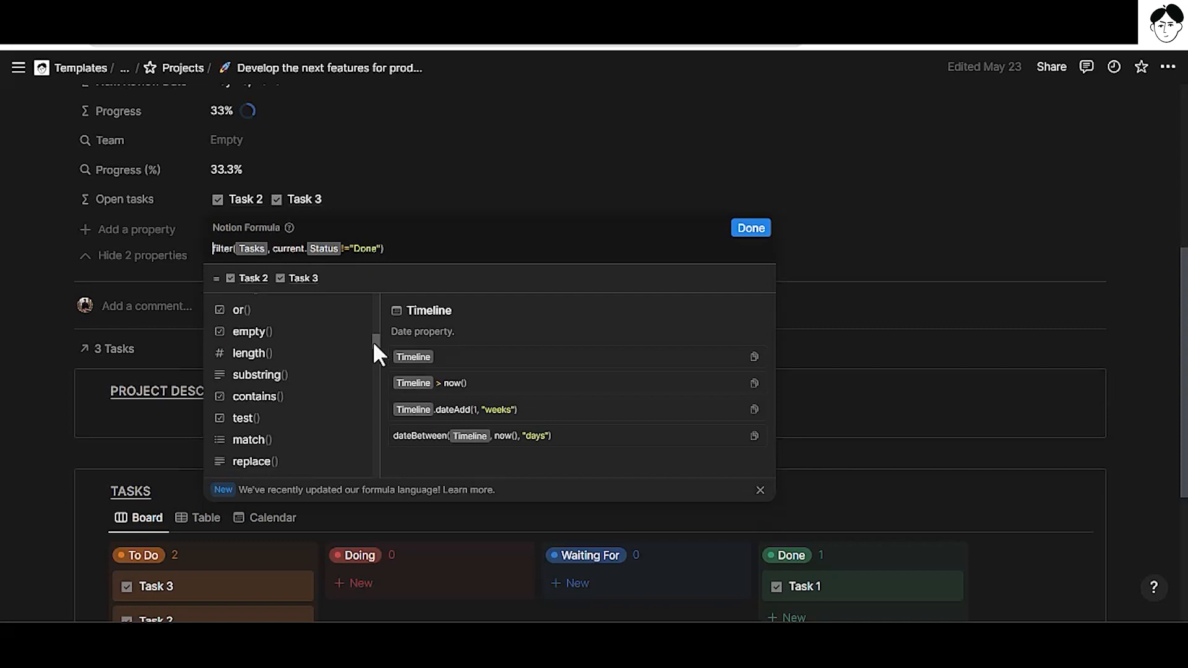
left_click(411, 249)
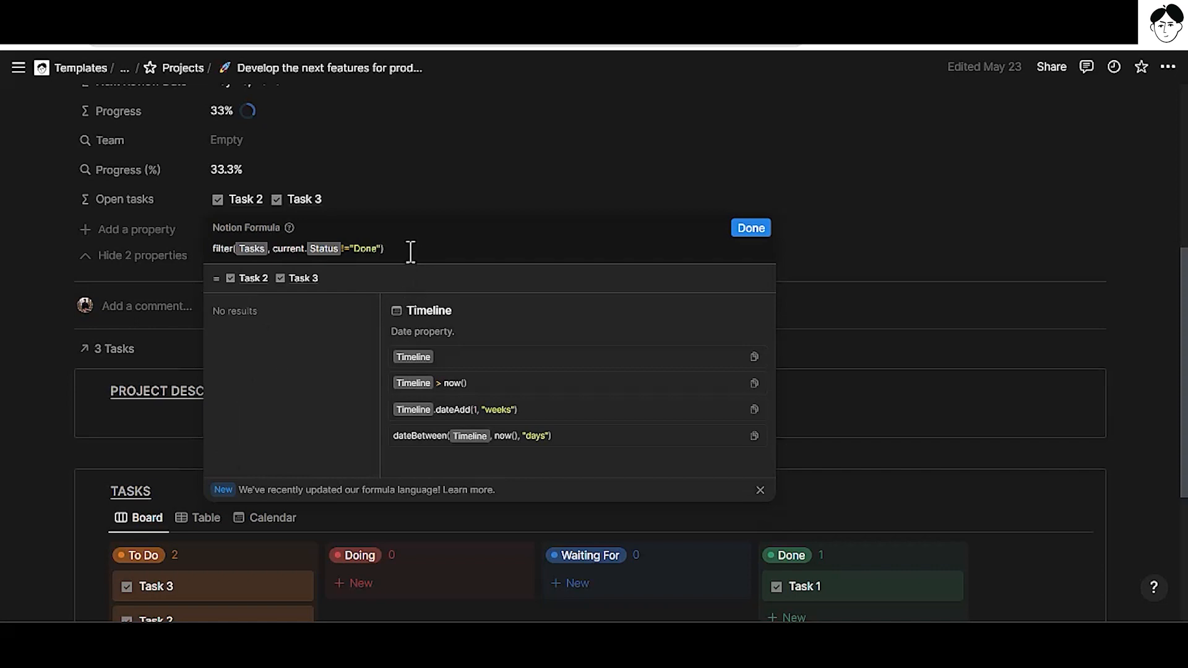